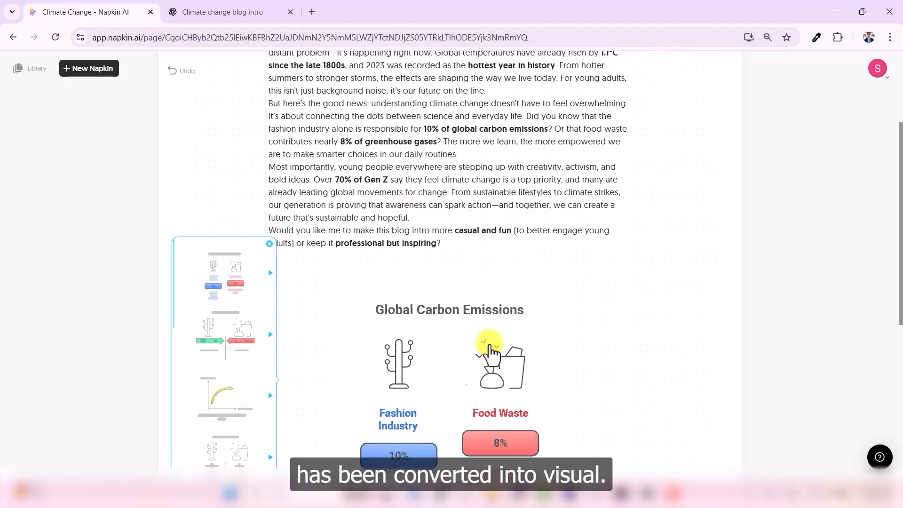
- Browse the suggested visuals for the climate change text and choose the three-gauge "Environmental Impact and Youth Engagement" layout
scroll(236, 337, "down", 2)
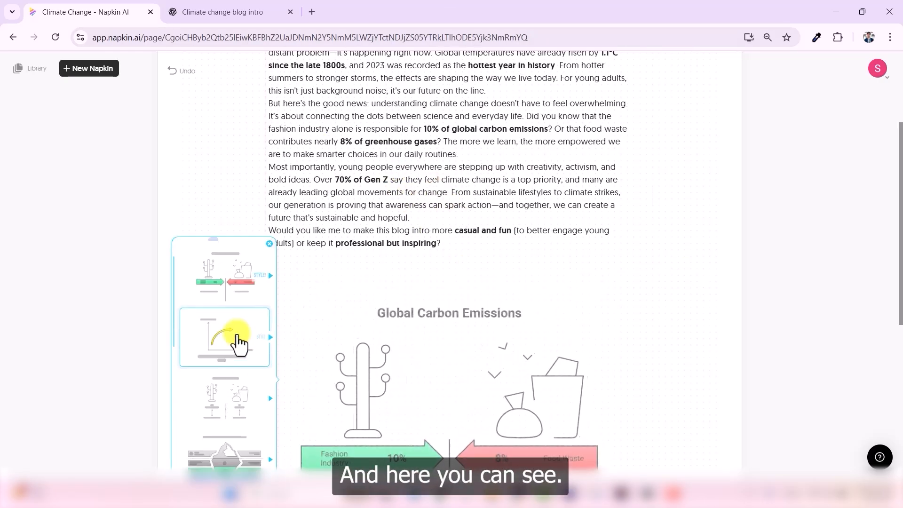
scroll(237, 343, "down", 2)
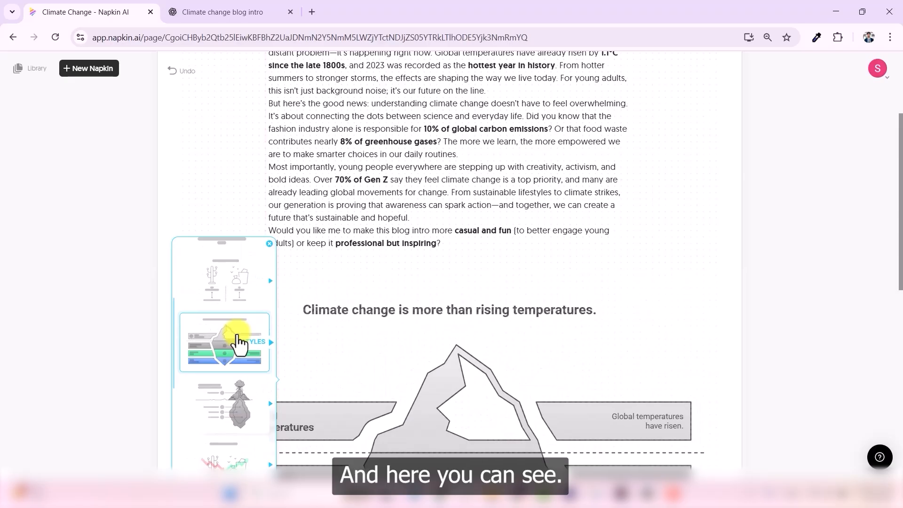
scroll(237, 343, "down", 2)
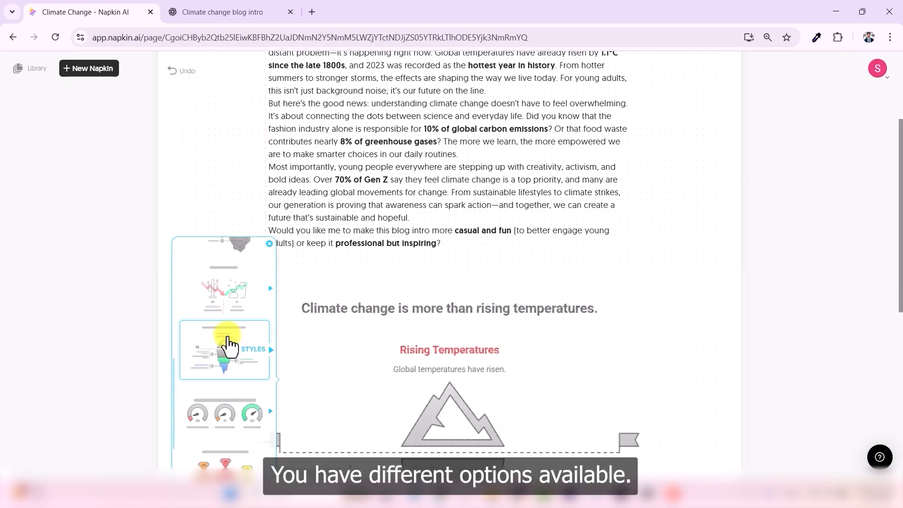
scroll(464, 306, "down", 3)
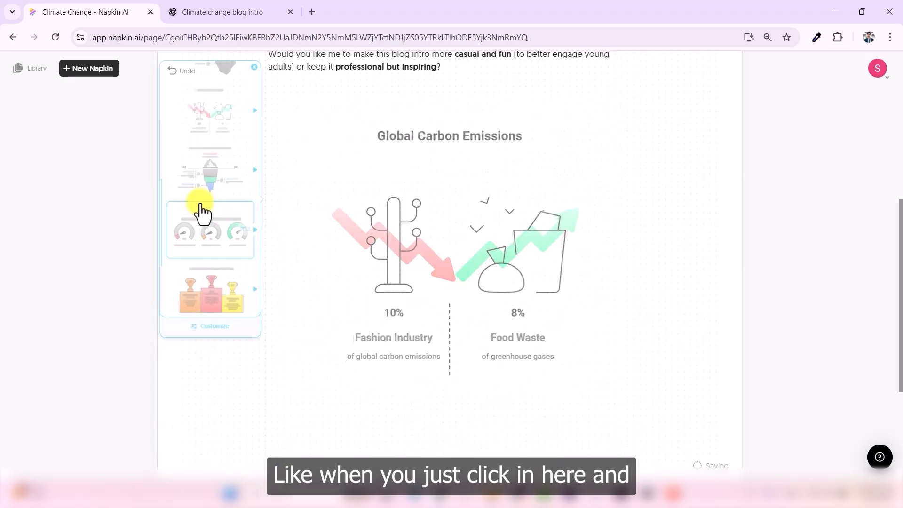
left_click(214, 238)
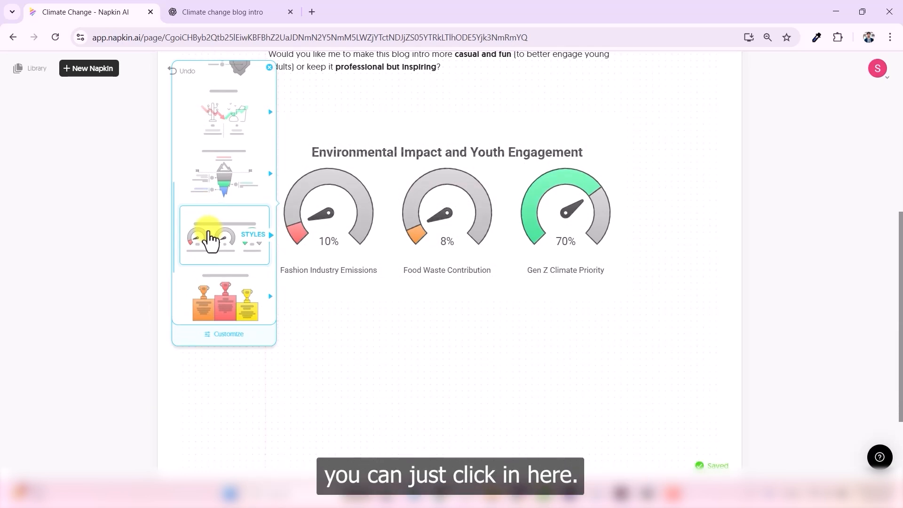
- Preview the style variations of the gauge visual, including the dark purple gauges and the coloured ring charts
left_click(206, 238)
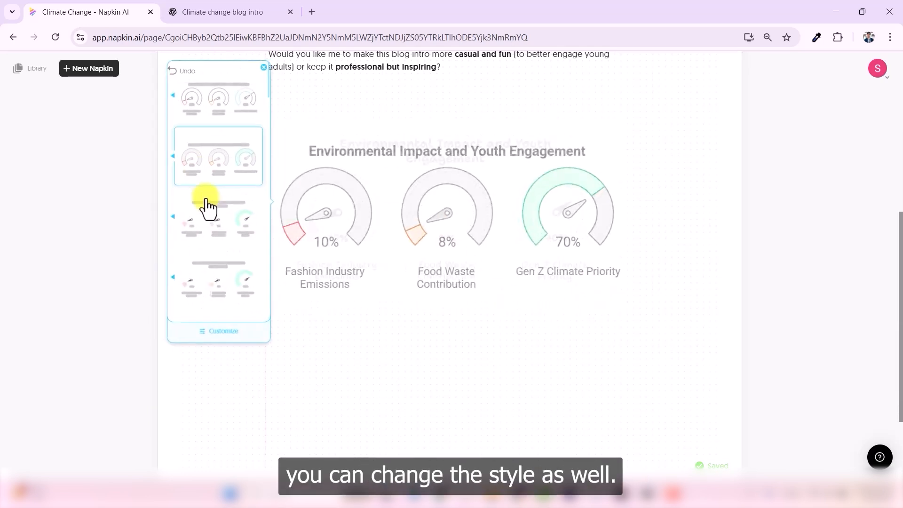
left_click(209, 214)
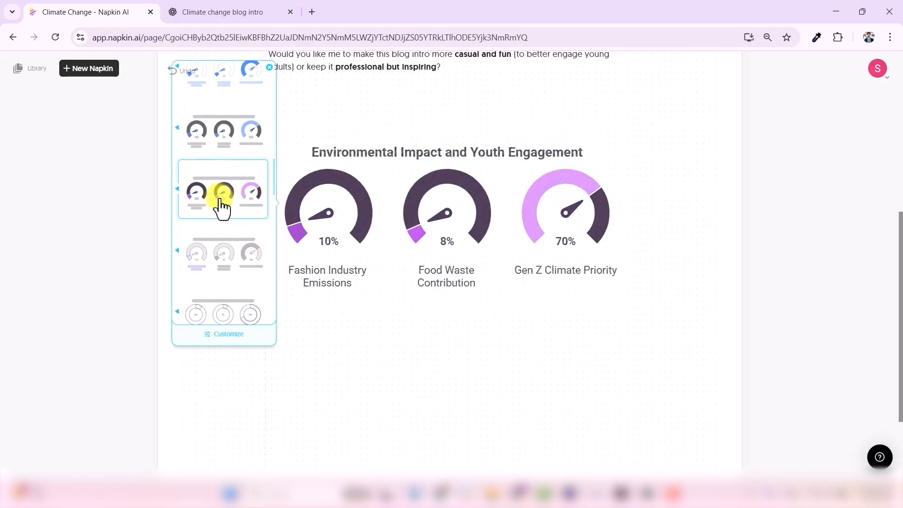
left_click(222, 201)
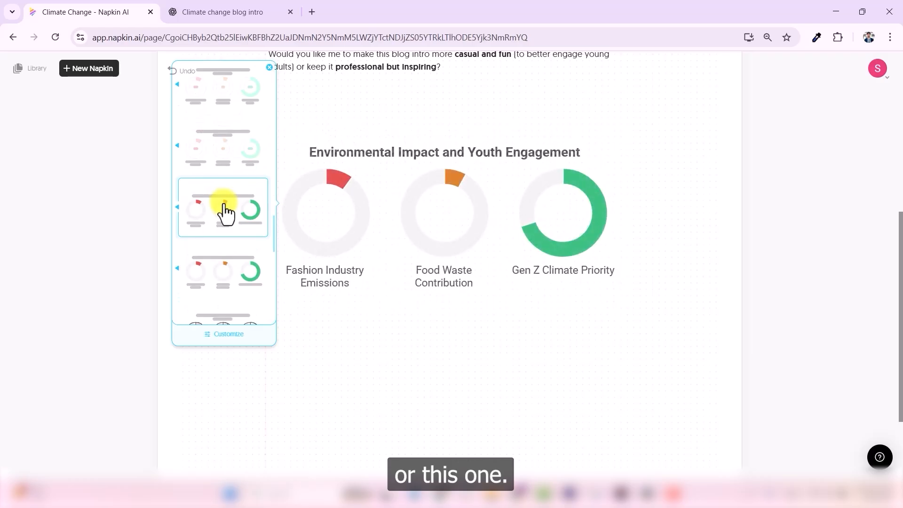
scroll(224, 205, "down", 7)
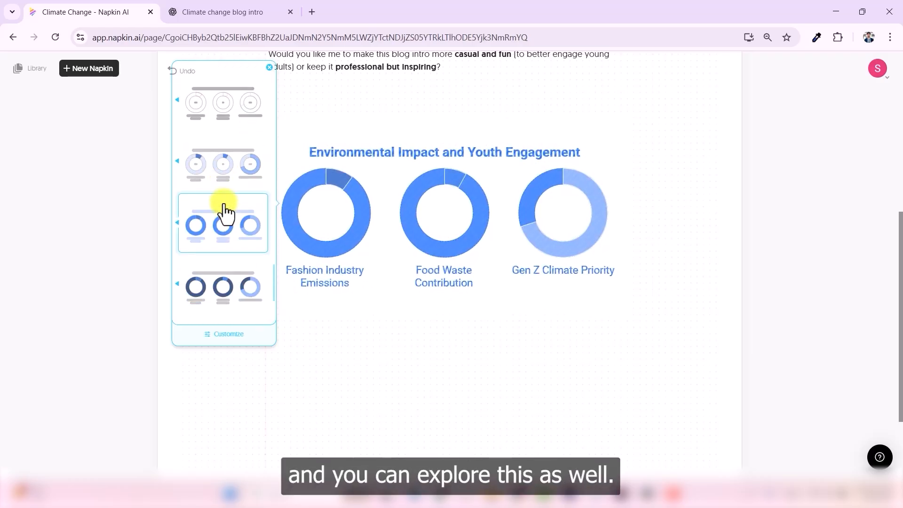
scroll(225, 210, "down", 8)
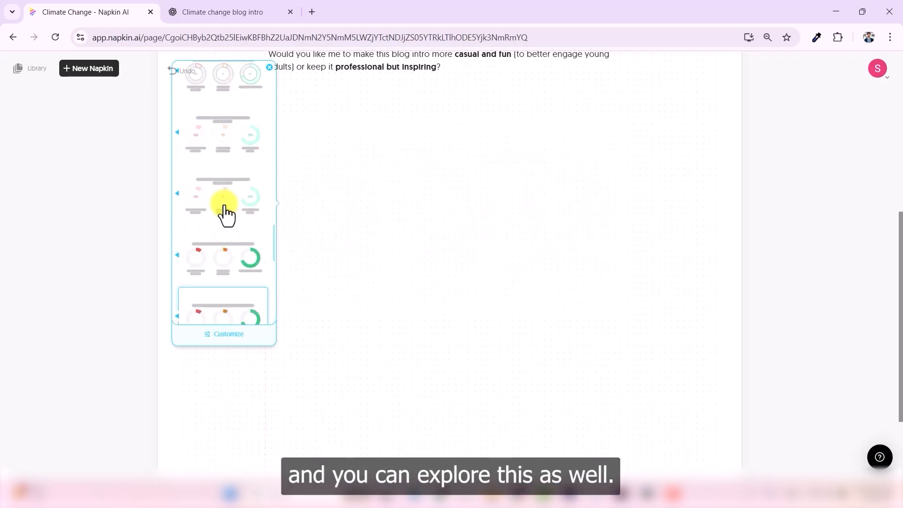
scroll(224, 210, "up", 10)
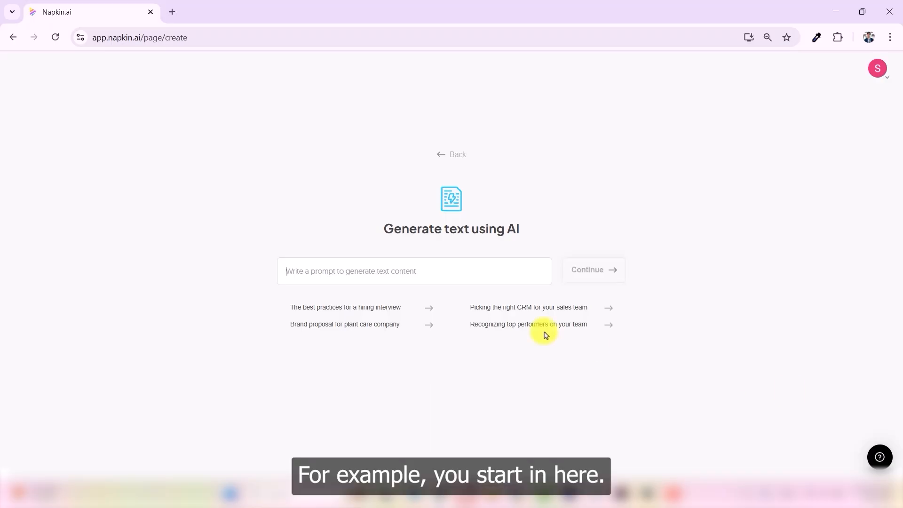
- Generate AI text from the prompt "Solar Energy costs have dropped by 80% since 2010"
type("Solar En")
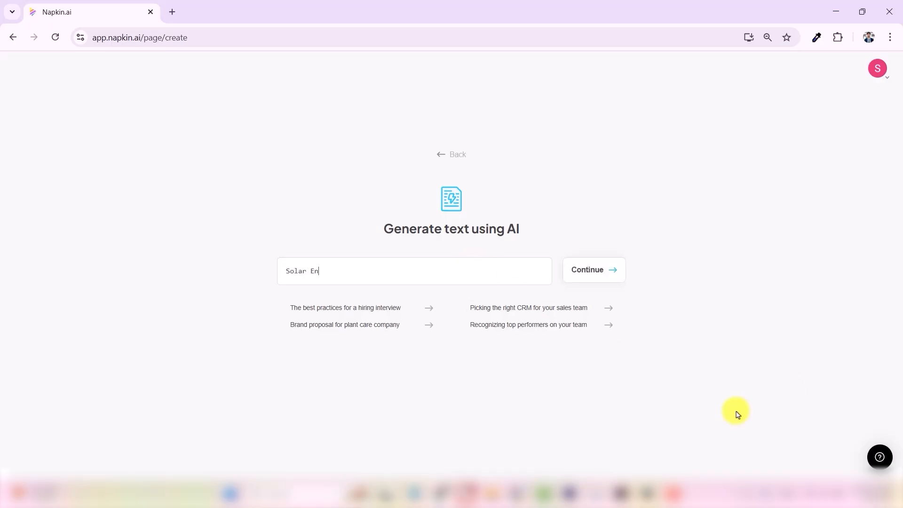
type("ergy costs have dropped")
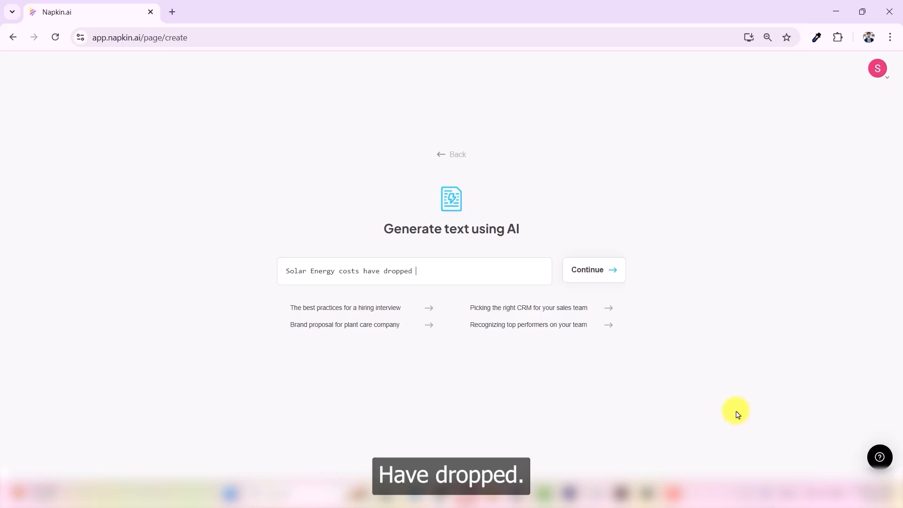
type("by 80")
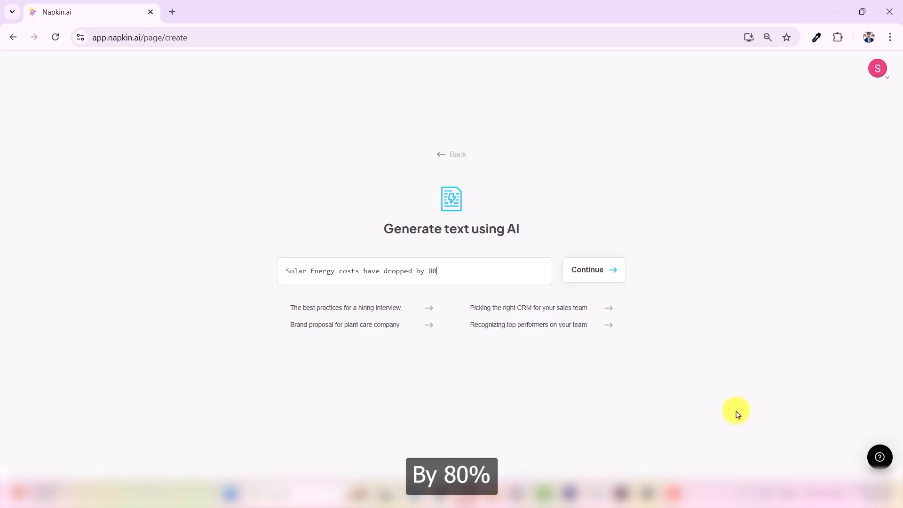
type("% since 2010")
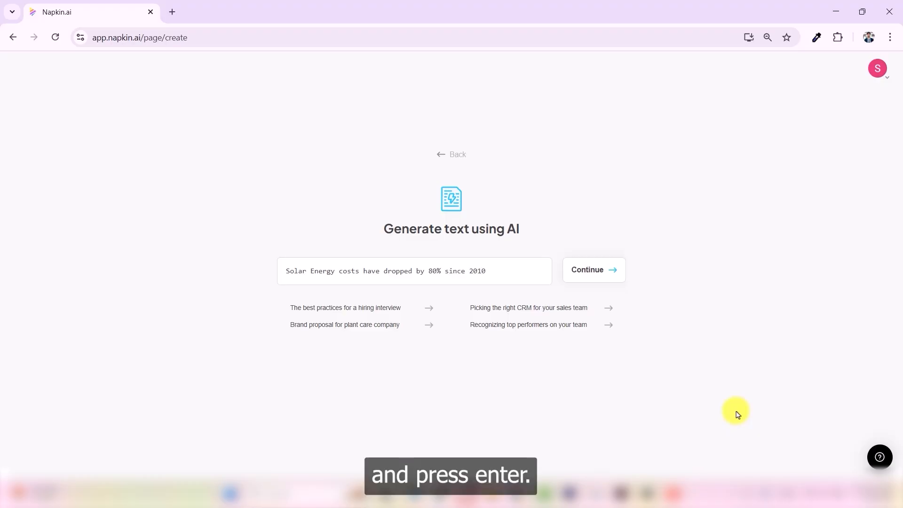
left_click(588, 271)
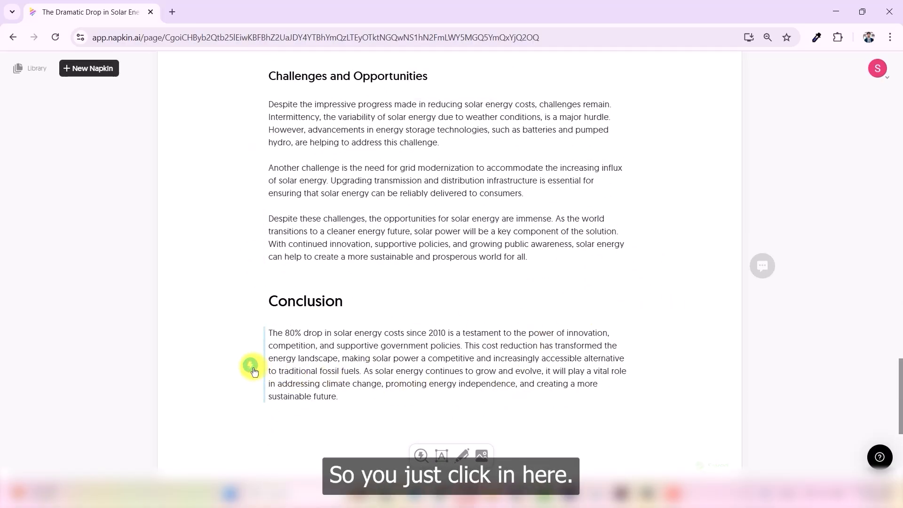
- Generate visuals for the Conclusion paragraph and choose the "Solar Energy Cost Drop" layout comparing solar energy with fossil fuels
scroll(470, 360, "down", 5)
left_click(471, 360)
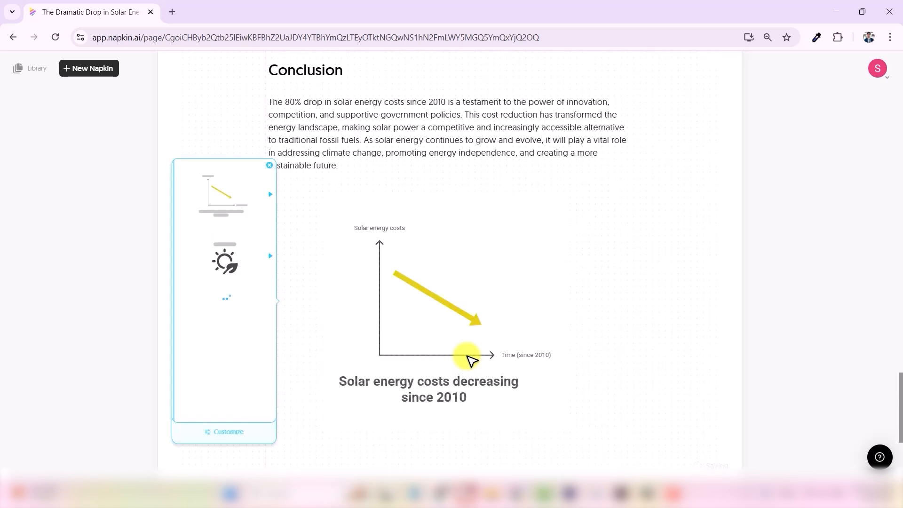
left_click(233, 289)
scroll(236, 294, "down", 3)
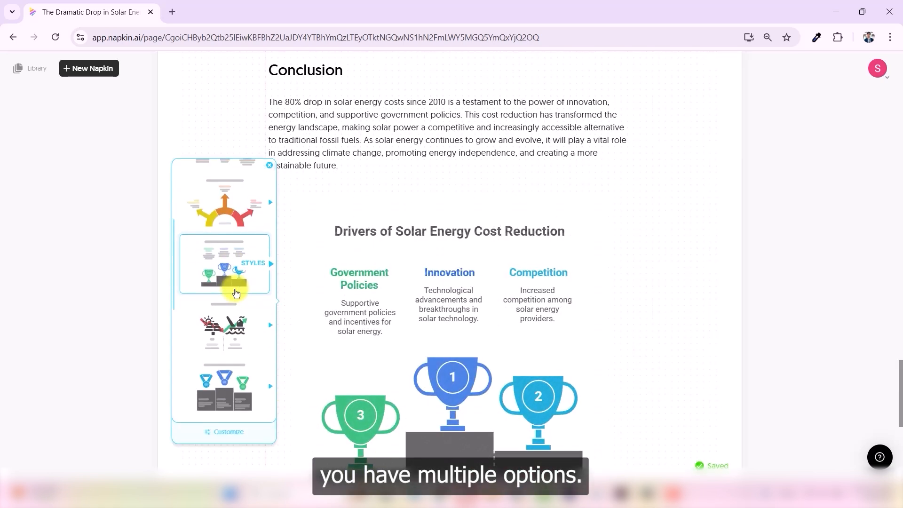
scroll(236, 293, "down", 2)
scroll(236, 294, "down", 2)
scroll(236, 293, "up", 1)
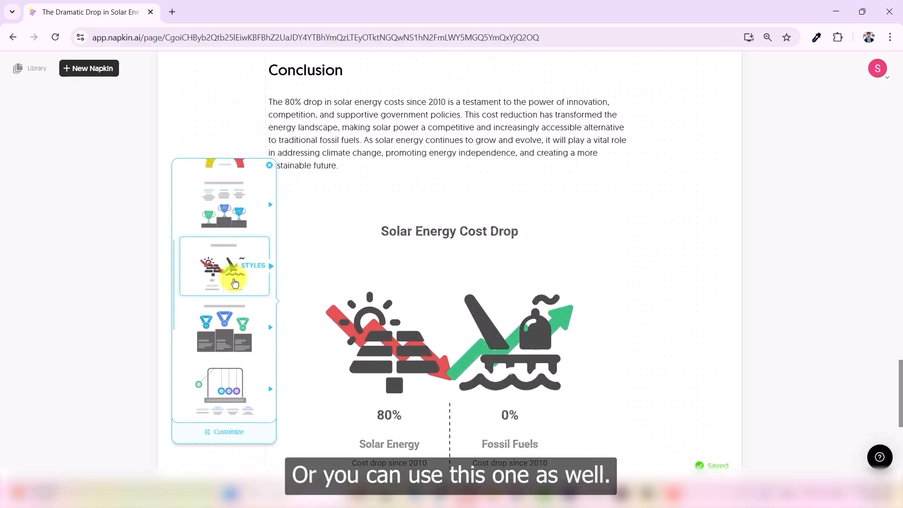
left_click(234, 282)
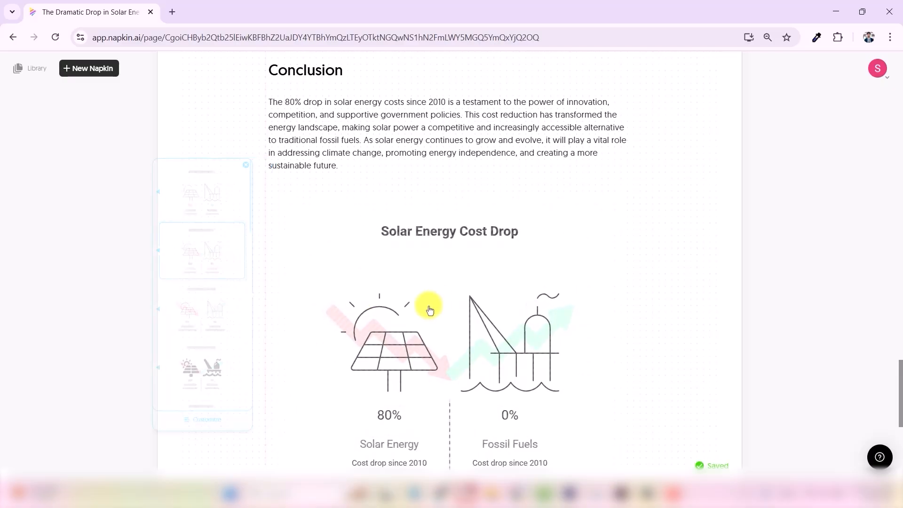
- Apply the style with thin outline icons and pale red and green arrows to the "Solar Energy Cost Drop" visual
left_click(220, 305)
scroll(219, 301, "down", 2)
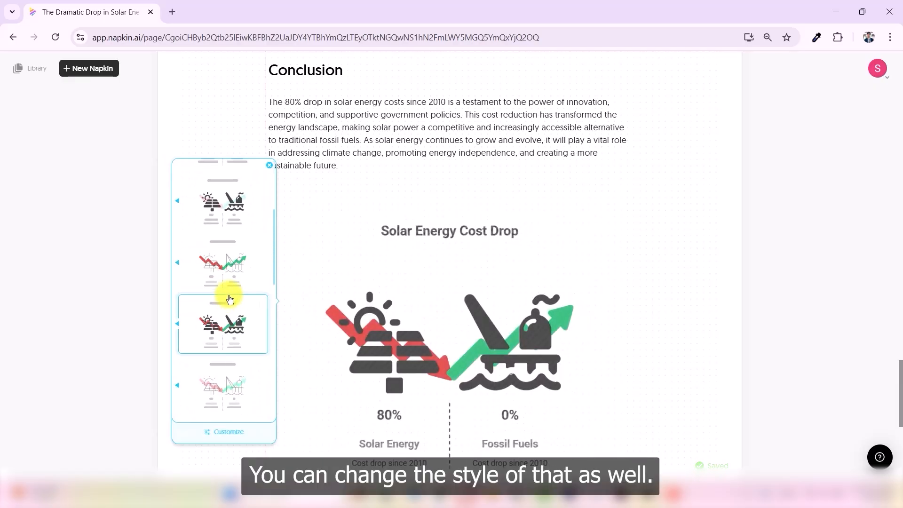
scroll(227, 299, "down", 1)
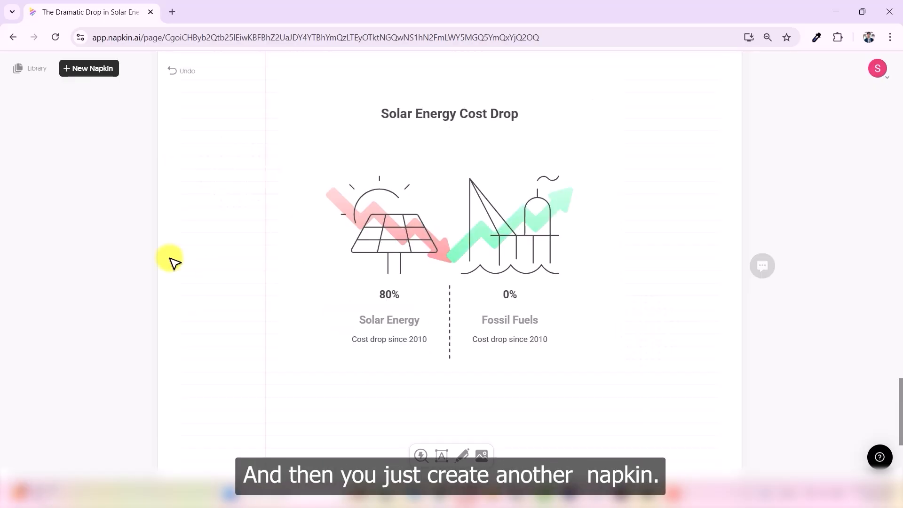
- Create a new napkin drafted with AI from the prompt "Government subsidies accelerate adoption of renewables" and skim the generated text
left_click(90, 69)
left_click(155, 69)
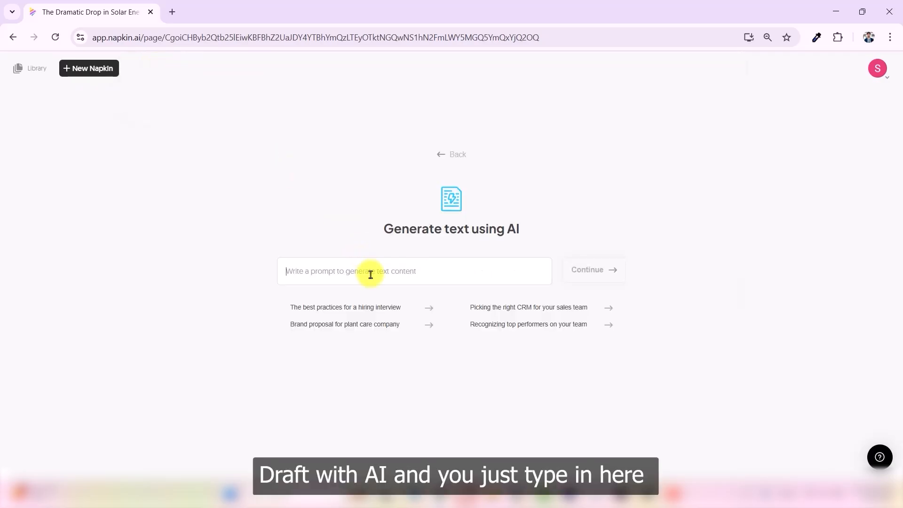
type("Go")
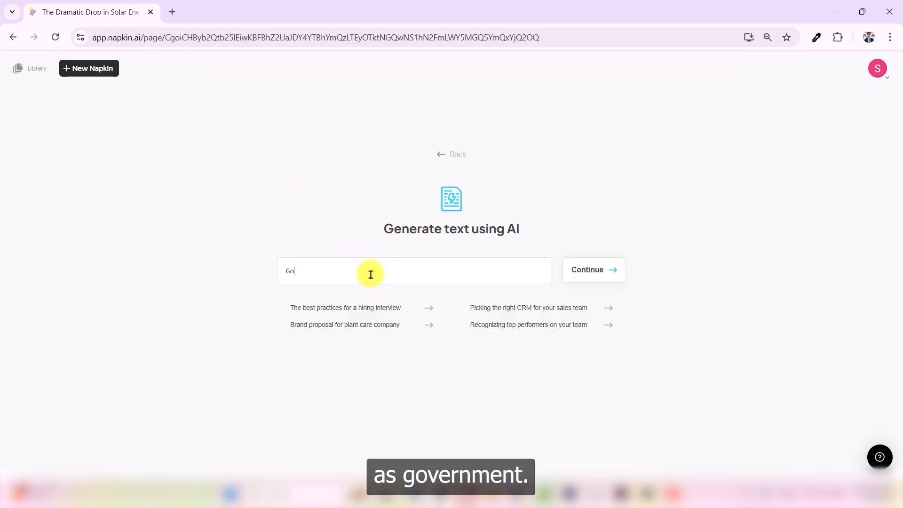
type("vernment subsidies")
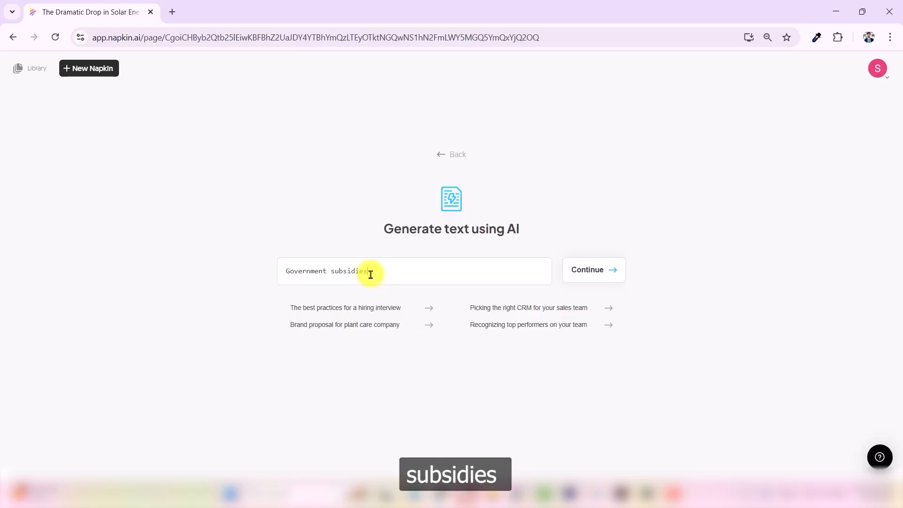
type(" ac")
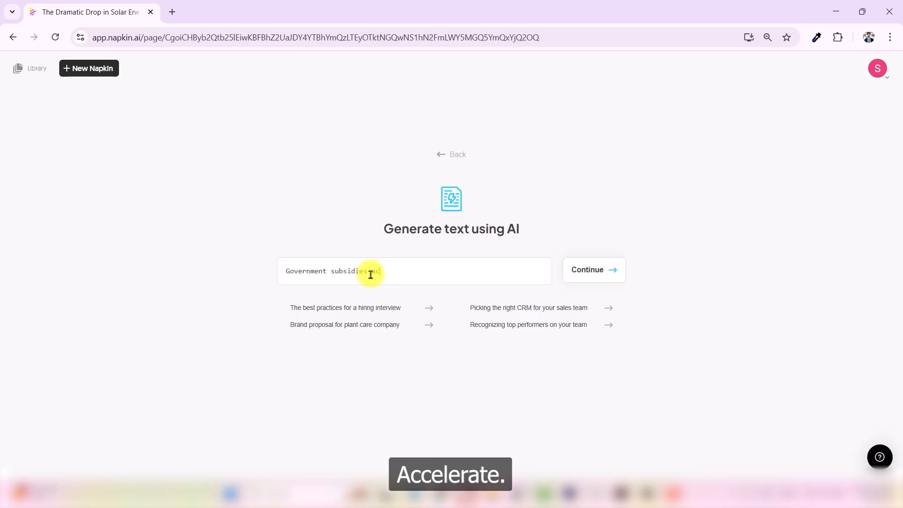
type("celerate ")
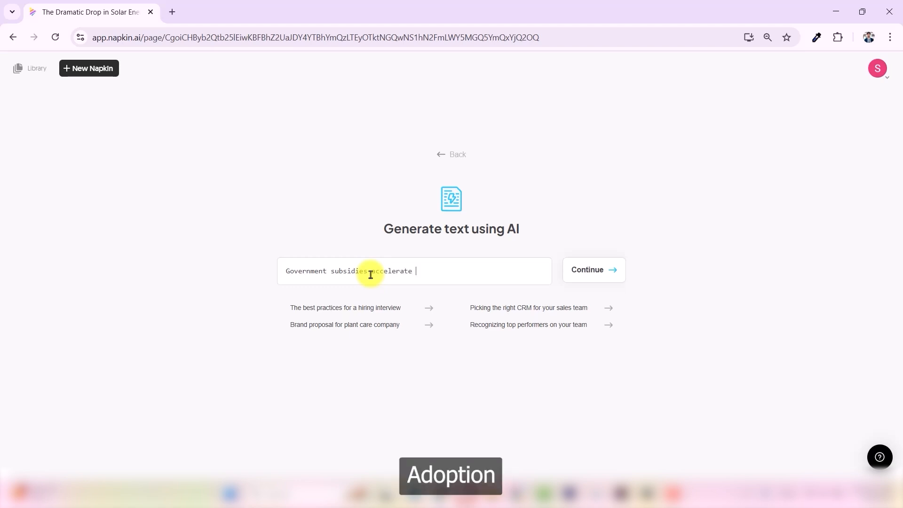
type("adoption of ")
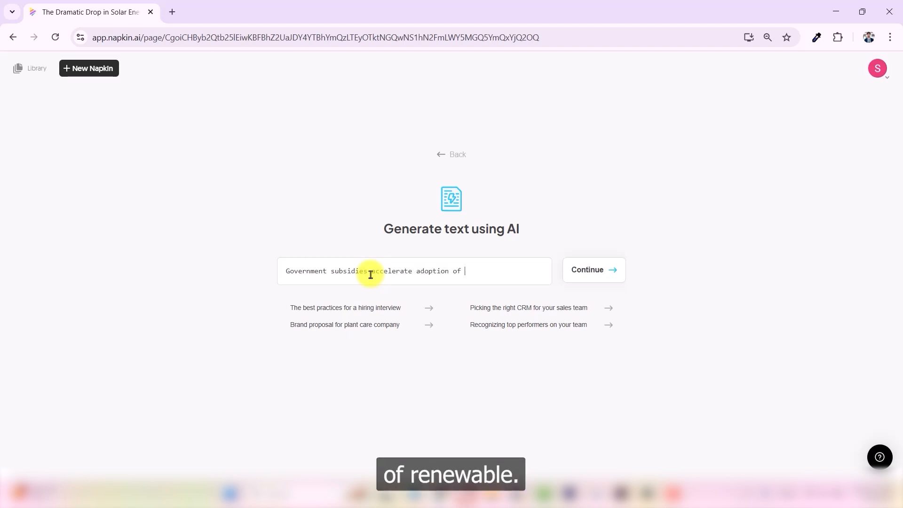
type("renewable")
key("BackSpace")
type("wables")
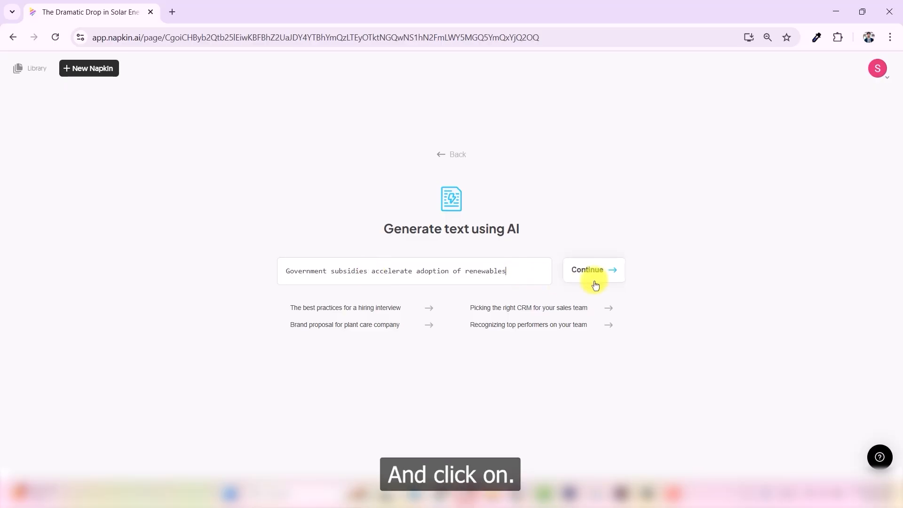
left_click(594, 281)
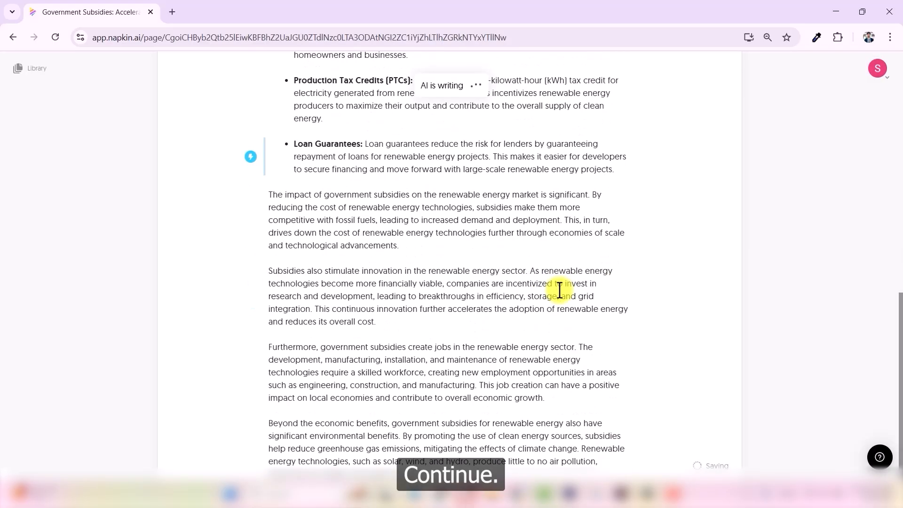
scroll(468, 225, "down", 10)
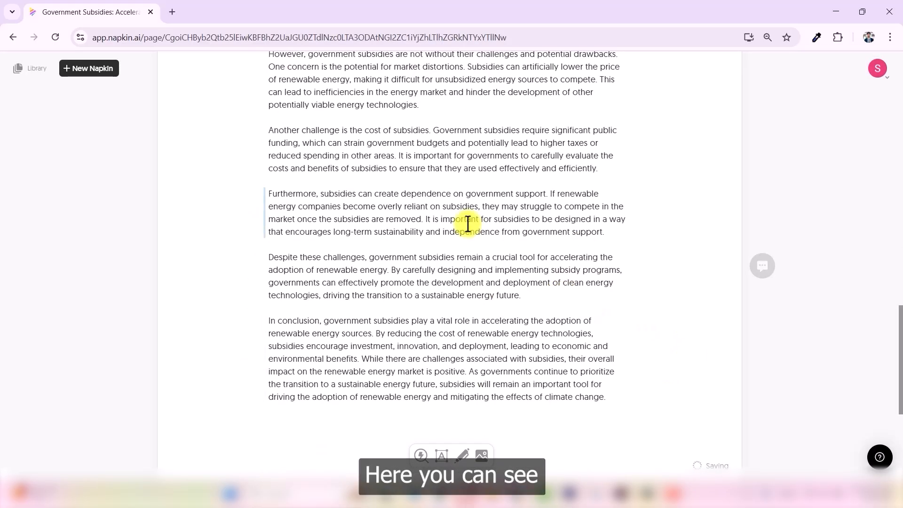
scroll(560, 257, "up", 1)
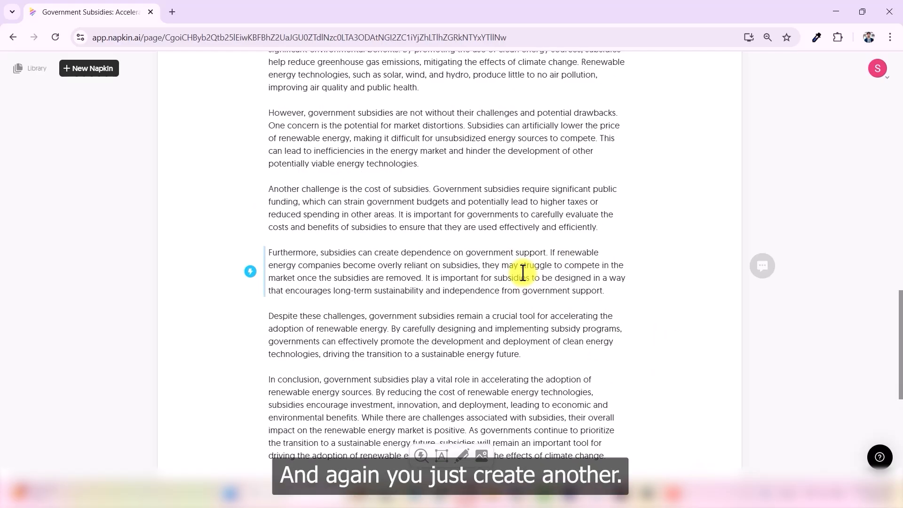
- Create a new napkin drafted with AI from the prompt "Climate change impacts: rising sea levels and extreme weather"
left_click(98, 71)
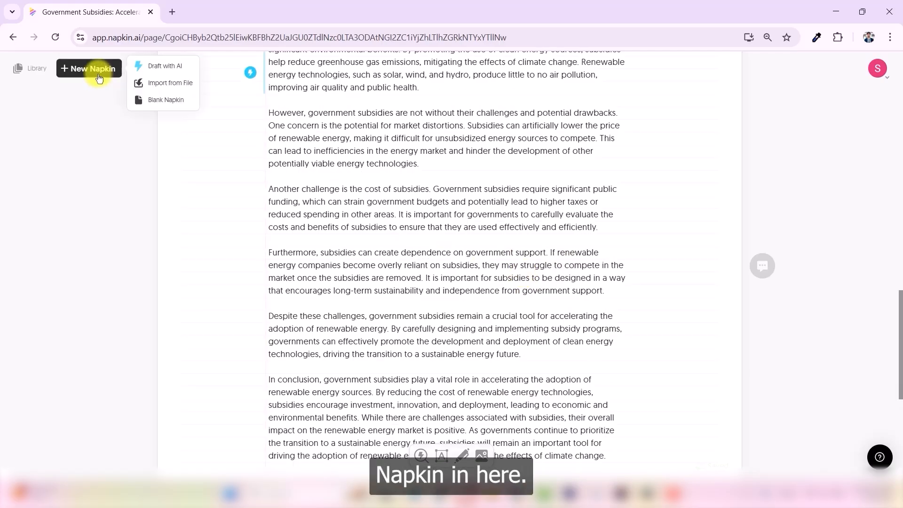
left_click(162, 66)
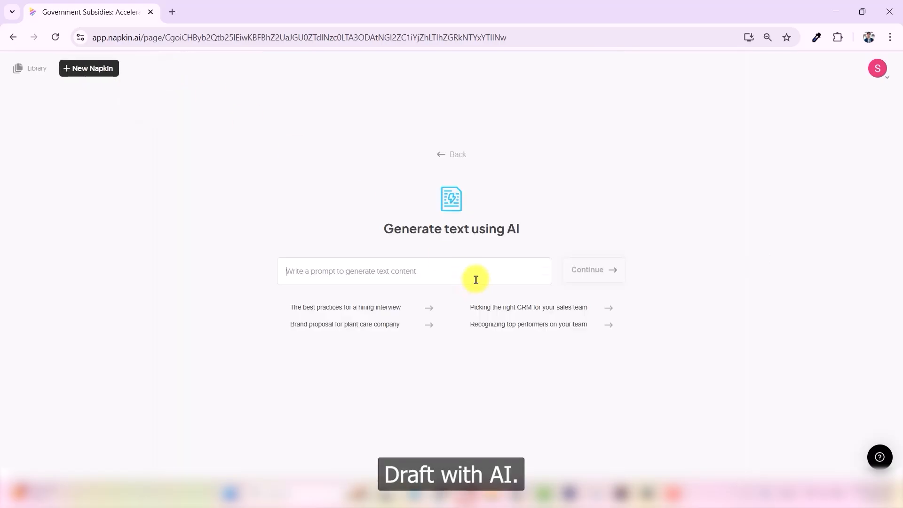
type("Cl")
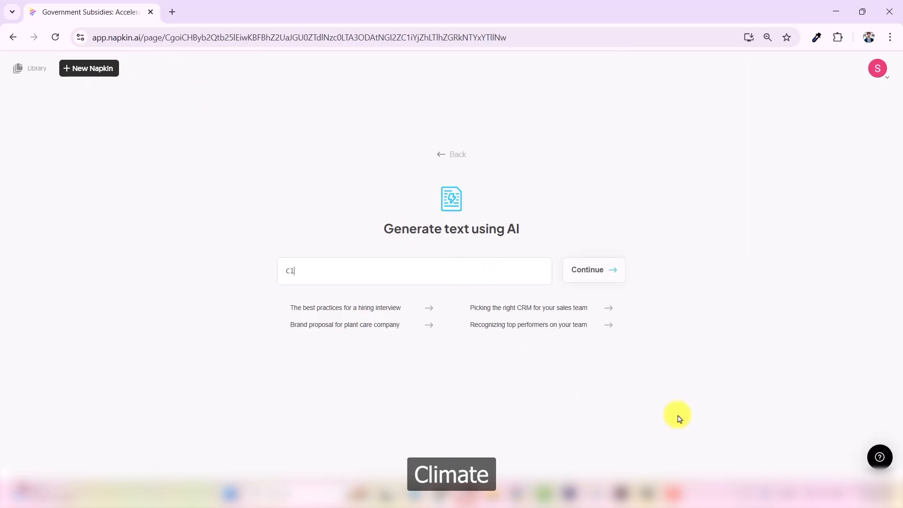
type("imate chan")
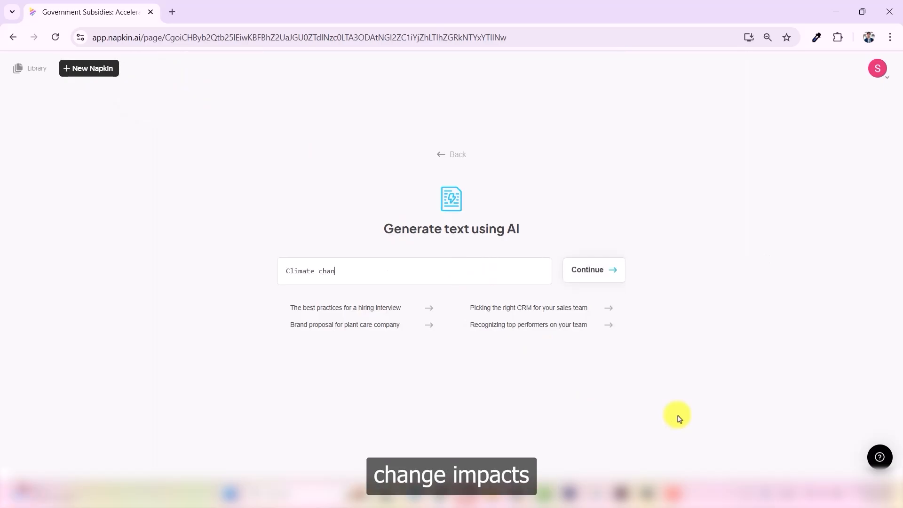
type("ge impacts: risi")
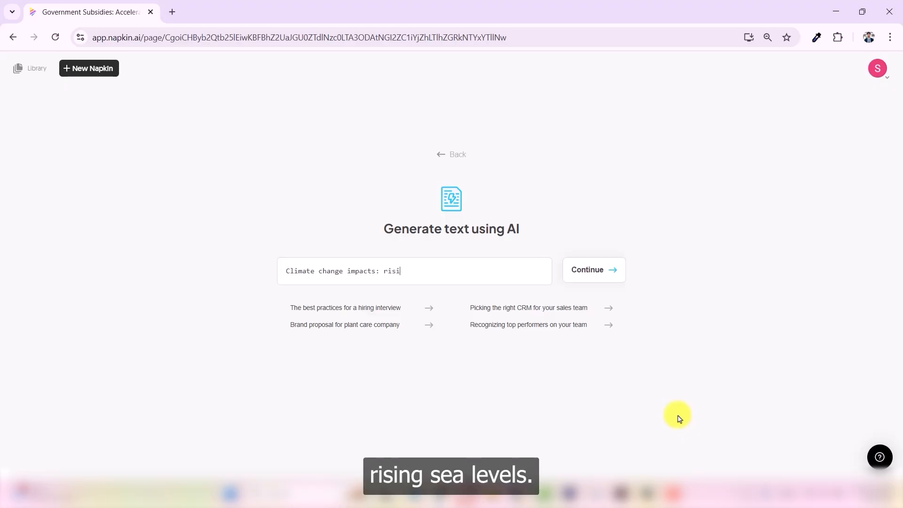
type("ng sea ")
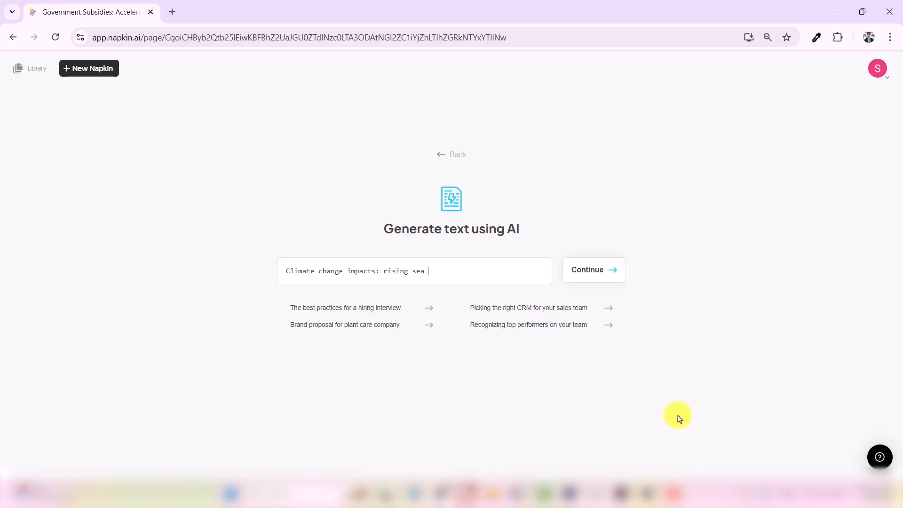
type("levels and ")
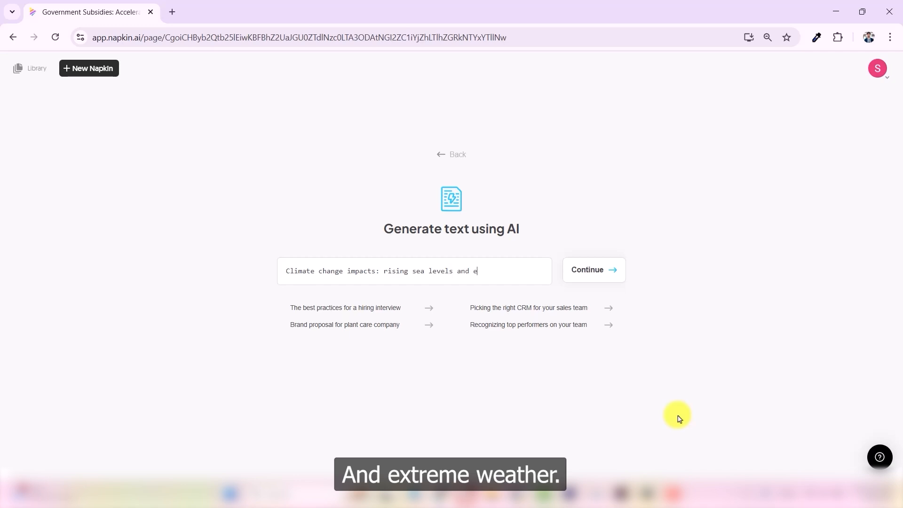
type("extreme w")
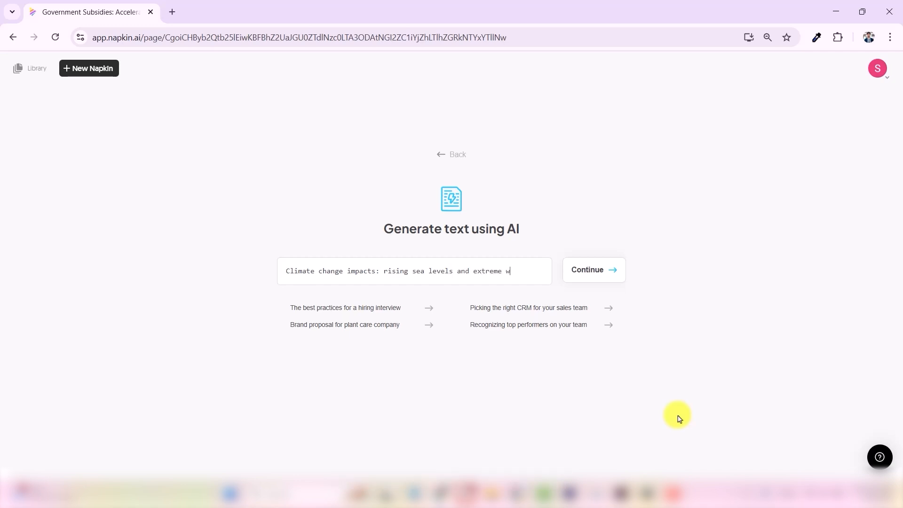
type("eather")
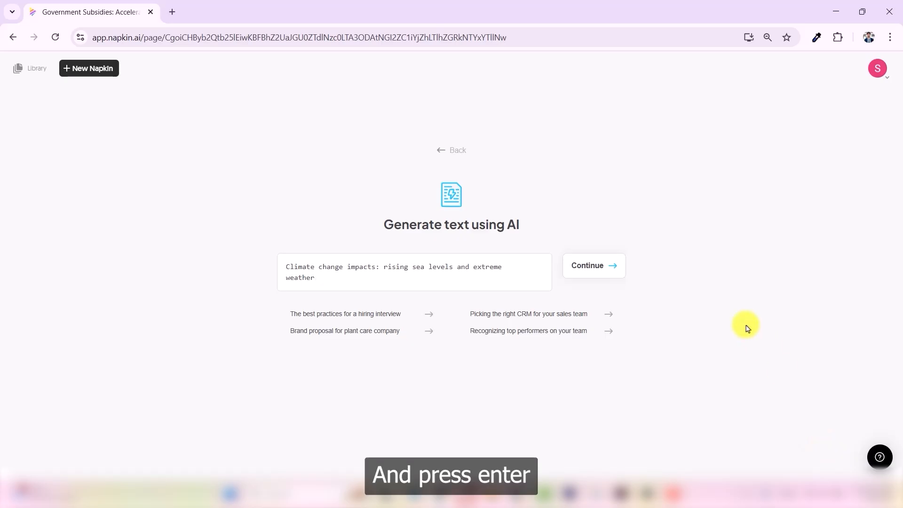
left_click(596, 266)
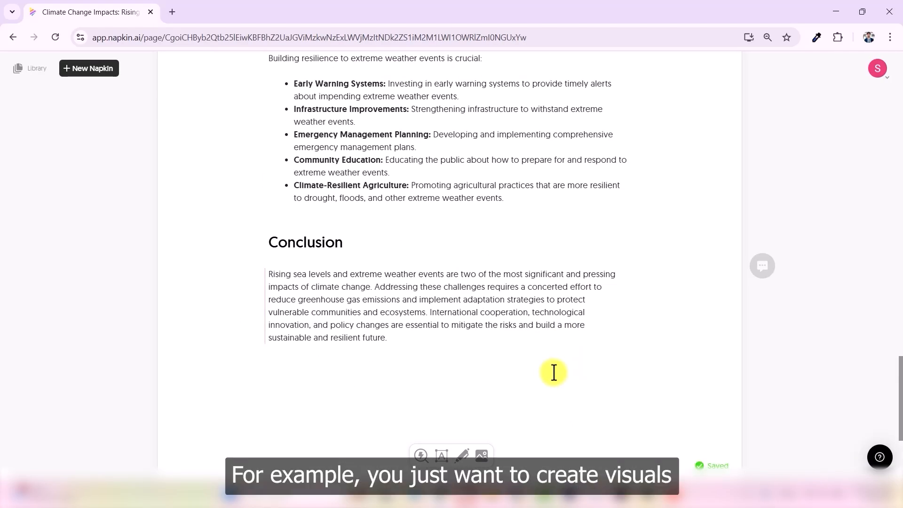
- Generate visuals for the bullet list under "Impacts of Extreme Weather" and choose the layout with the water drop and rainbow ripples
scroll(550, 372, "up", 6)
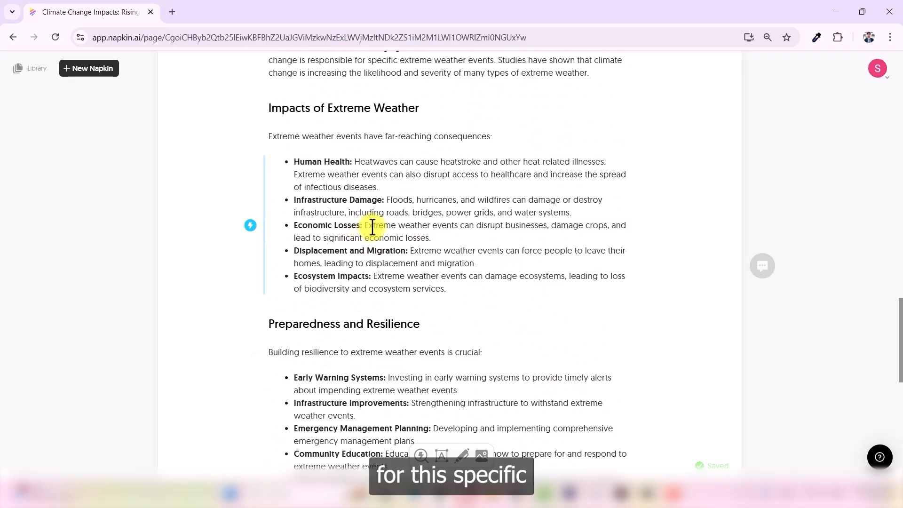
left_click(251, 229)
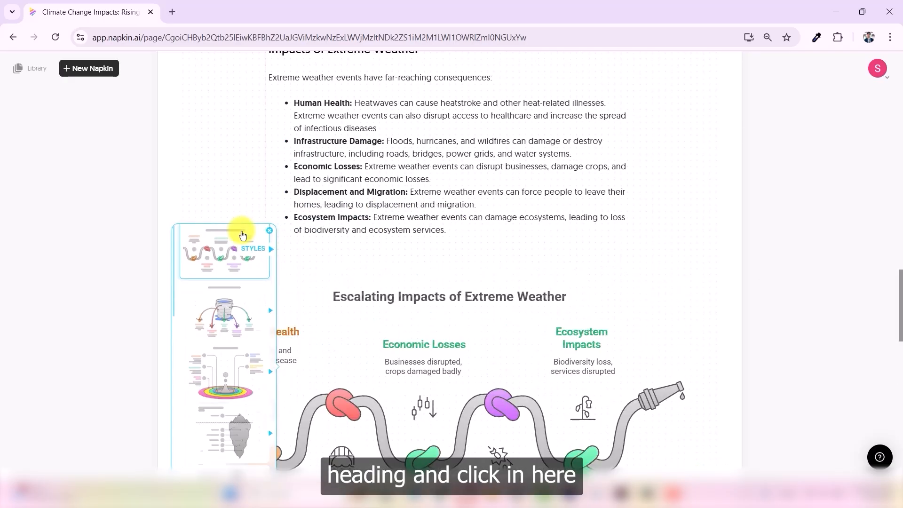
left_click(243, 308)
scroll(243, 309, "down", 3)
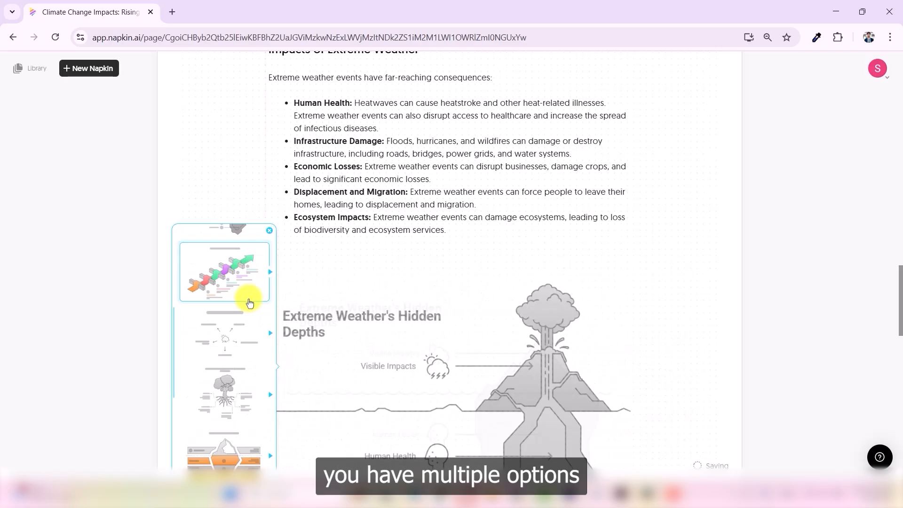
scroll(236, 298, "down", 1)
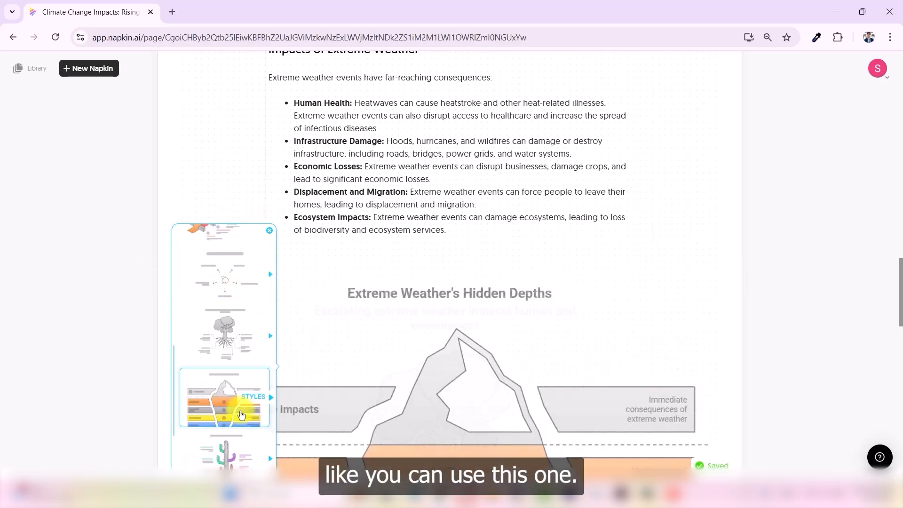
scroll(238, 348, "down", 3)
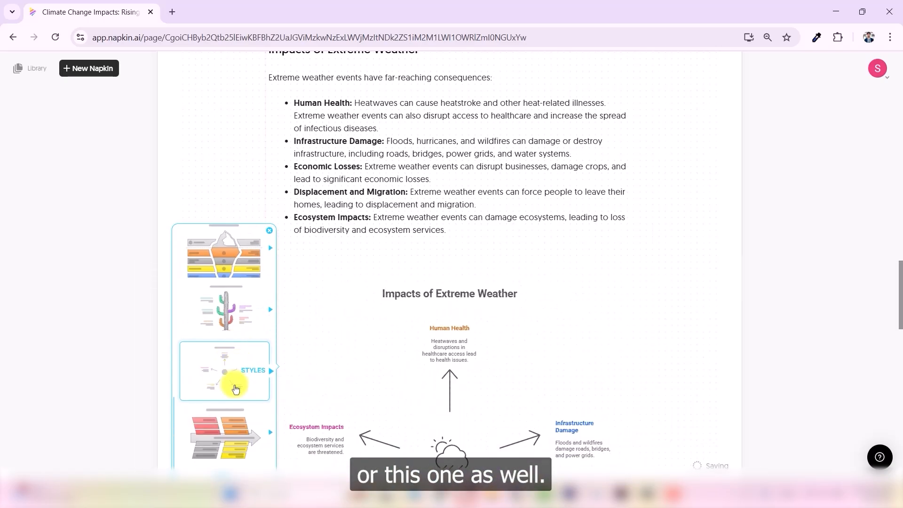
scroll(234, 413, "up", 3)
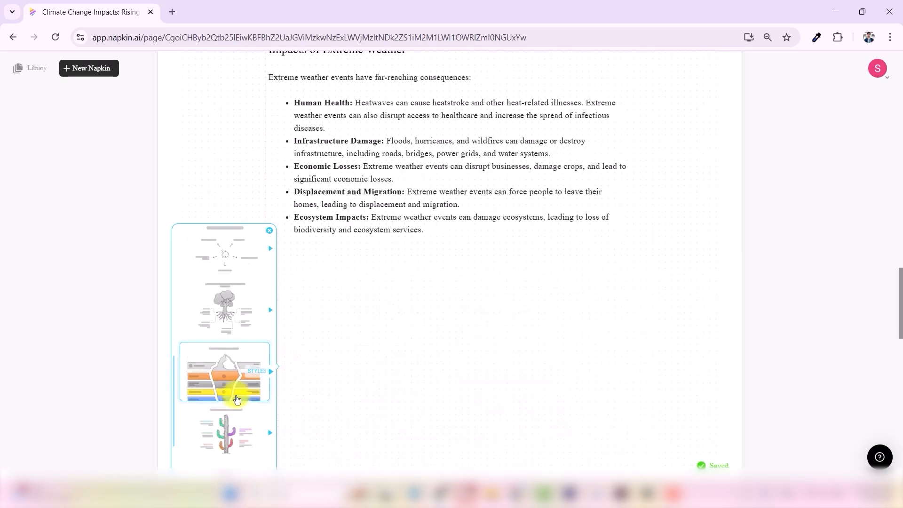
scroll(237, 399, "up", 5)
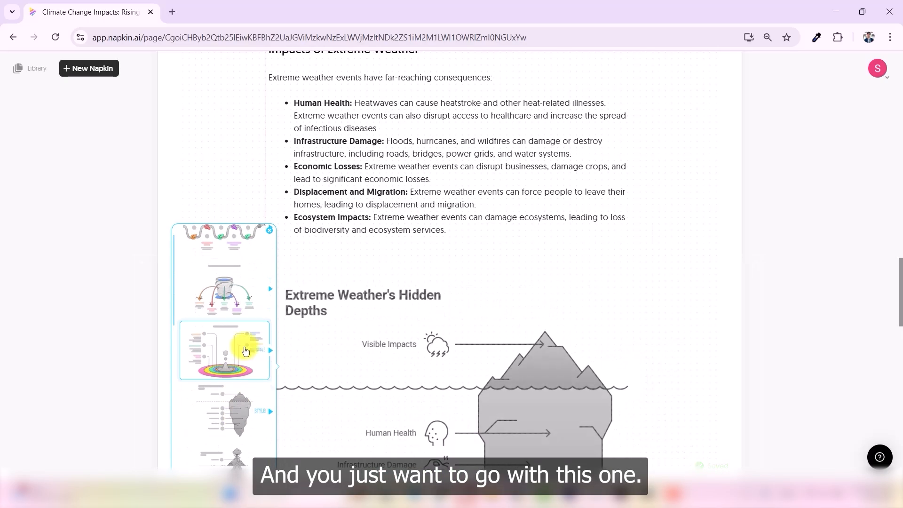
left_click(242, 356)
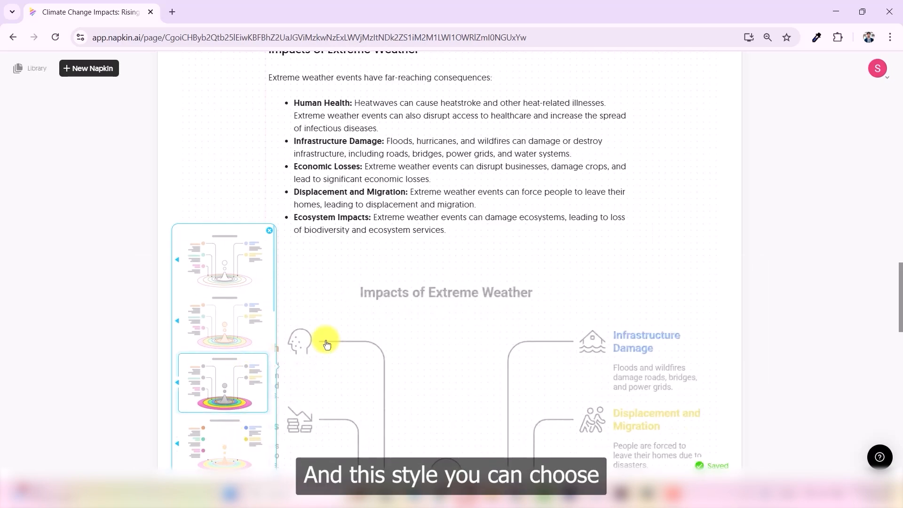
scroll(320, 345, "down", 5)
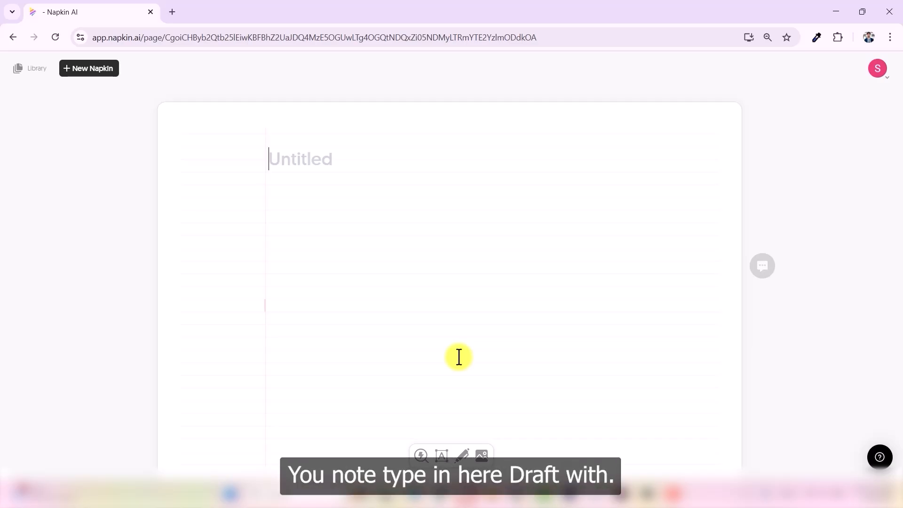
- Create a new napkin drafted with AI from the prompt "Tips for beating procrastination"
left_click(78, 67)
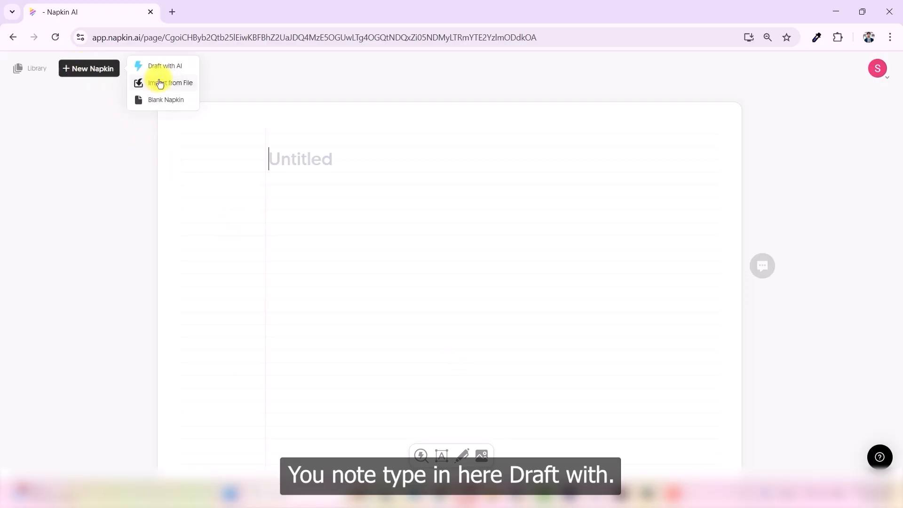
left_click(157, 69)
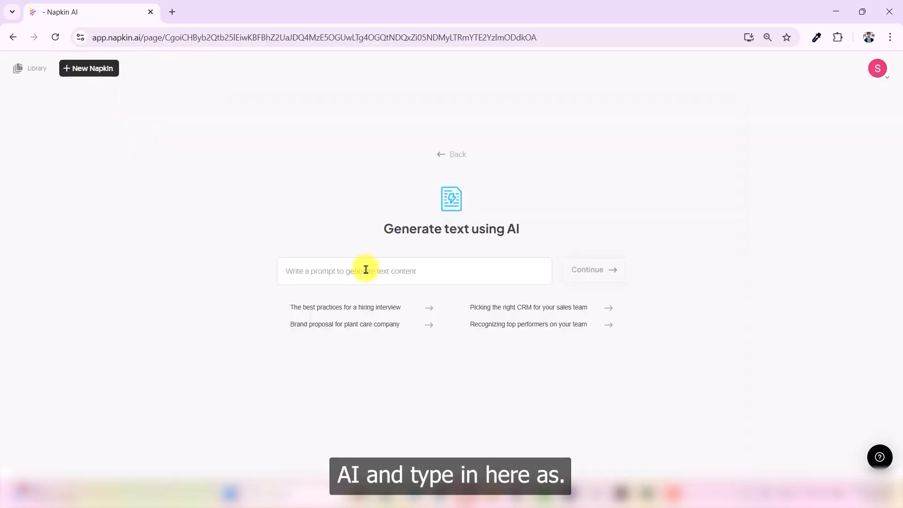
type("Tips for")
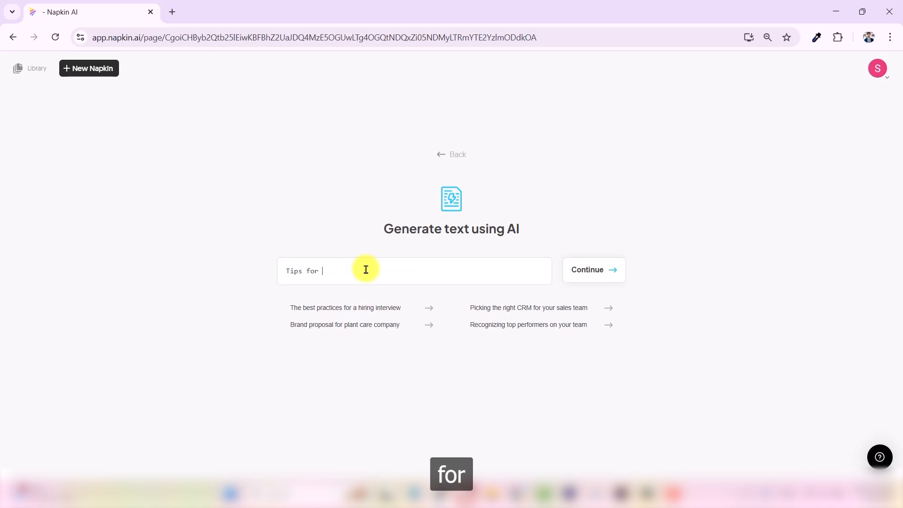
type("beat")
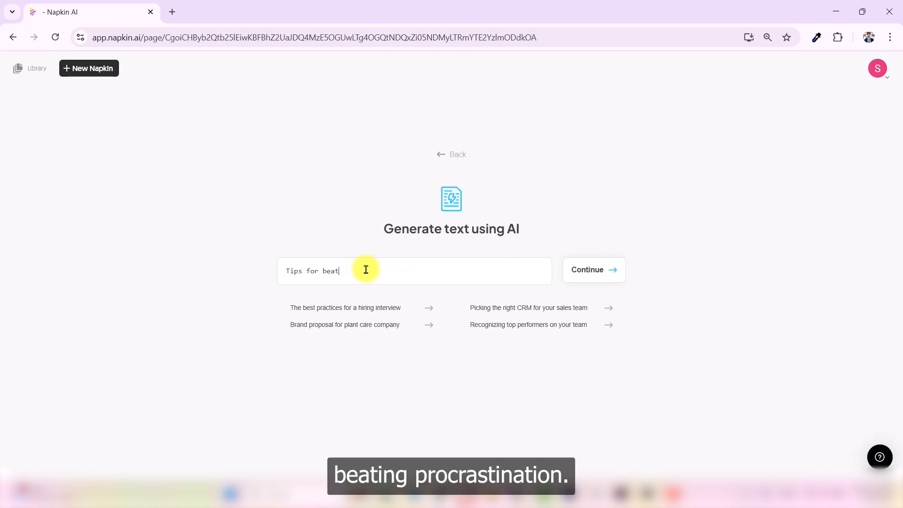
type("ing procrastination")
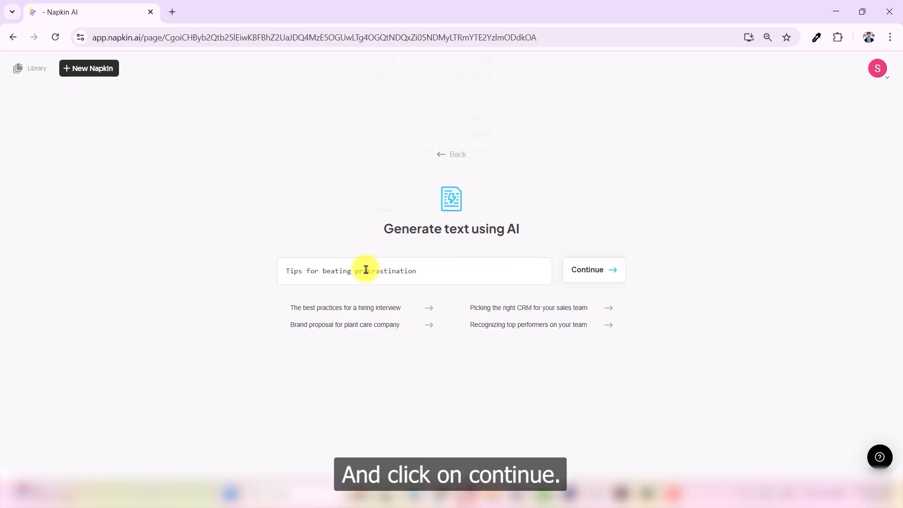
right_click(366, 269)
left_click(602, 272)
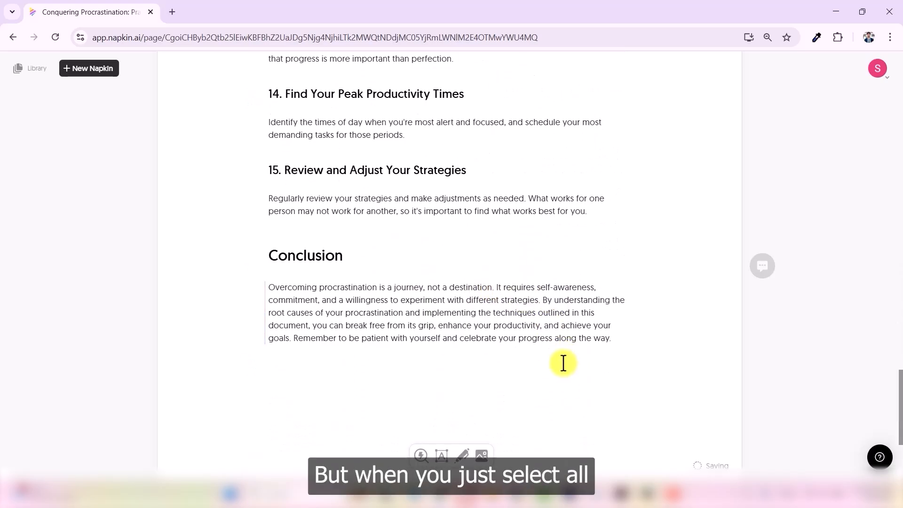
- Select the entire procrastination article and generate visuals for all of its text
key("ctrl+a")
scroll(359, 292, "up", 4)
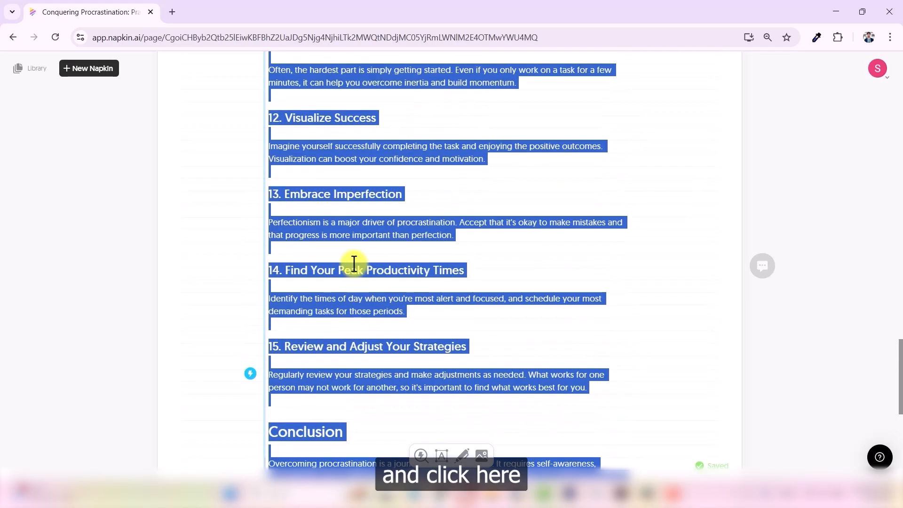
left_click(252, 376)
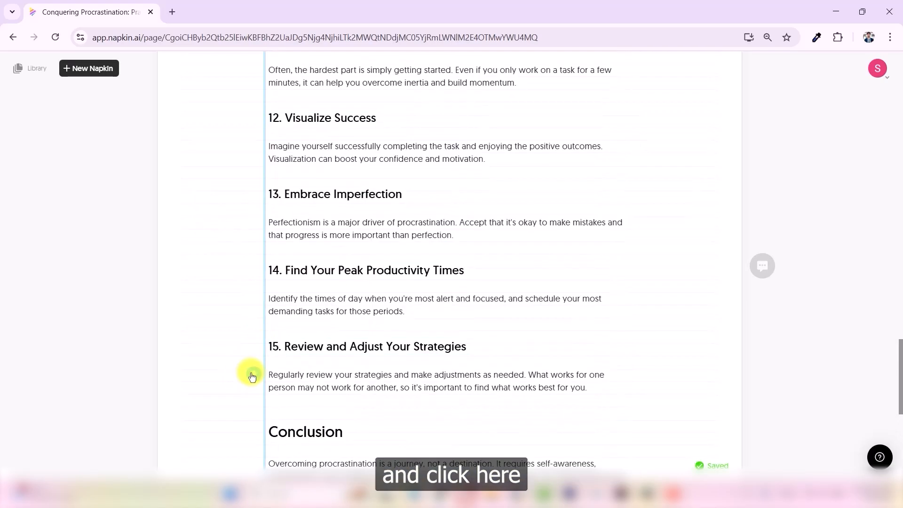
scroll(465, 306, "down", 1)
scroll(467, 307, "down", 7)
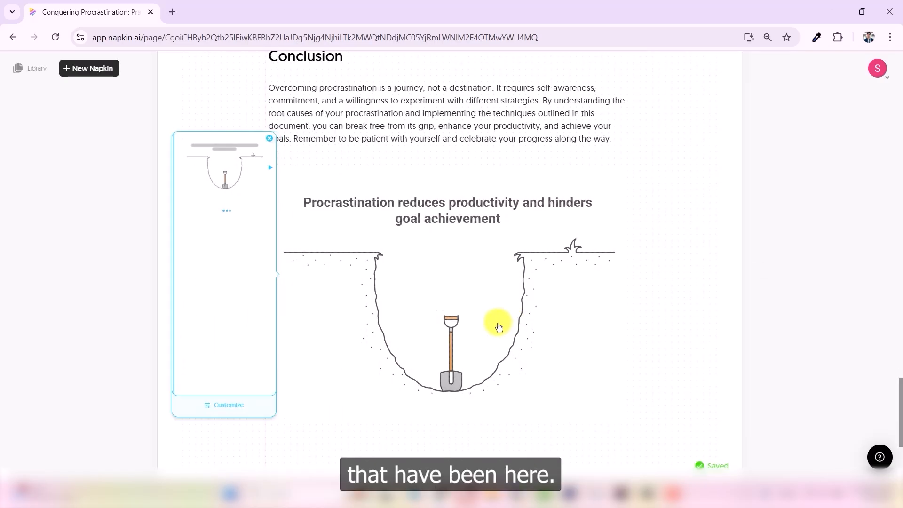
- Preview the suggested layouts for the procrastination article, including the knotted hose, balancing stack, funnels and winding strategy path
left_click(225, 221)
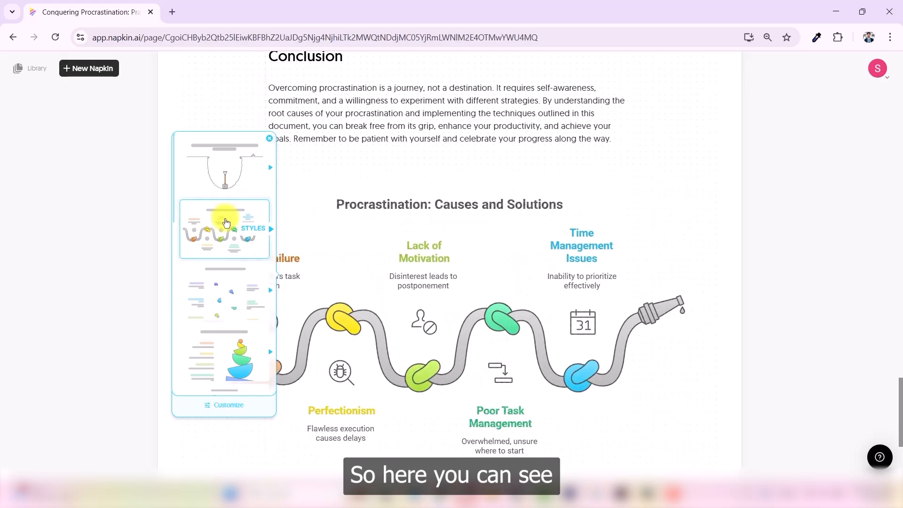
left_click(221, 288)
left_click(241, 347)
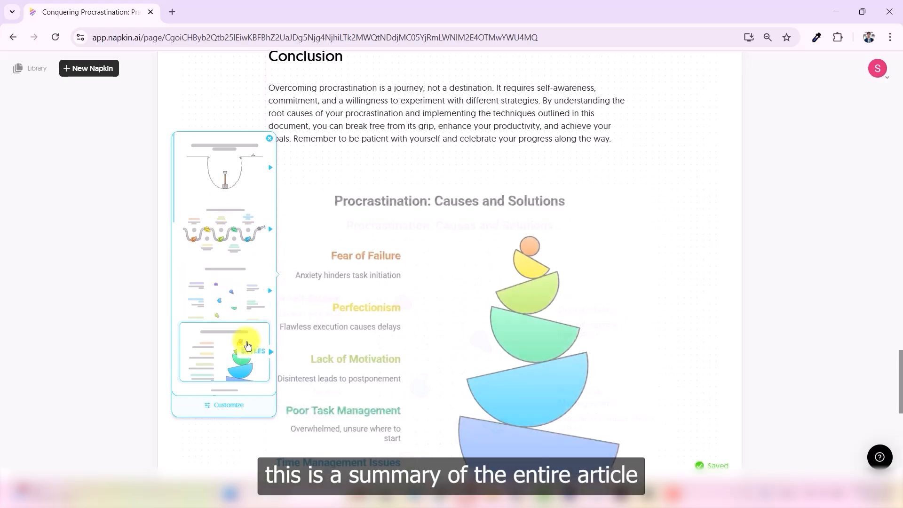
scroll(224, 305, "down", 2)
left_click(226, 319)
left_click(229, 254)
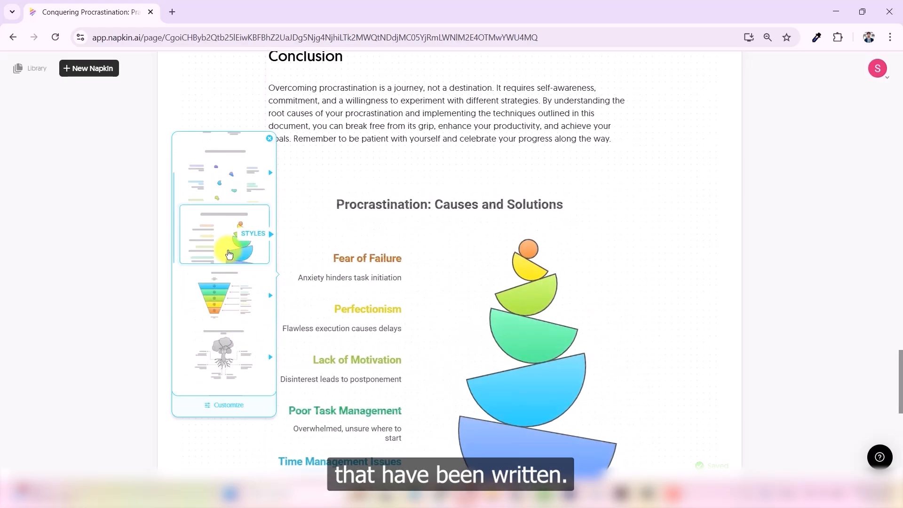
left_click(228, 307)
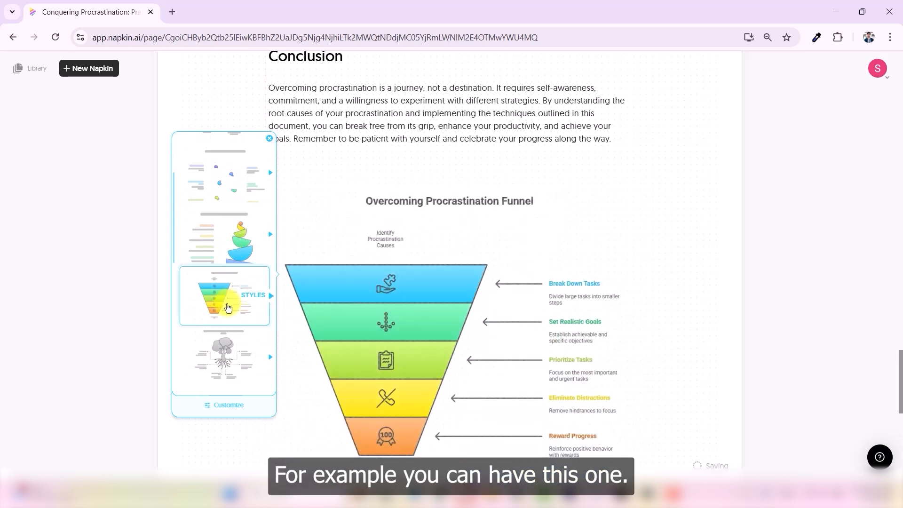
scroll(228, 308, "down", 3)
left_click(228, 305)
left_click(221, 247)
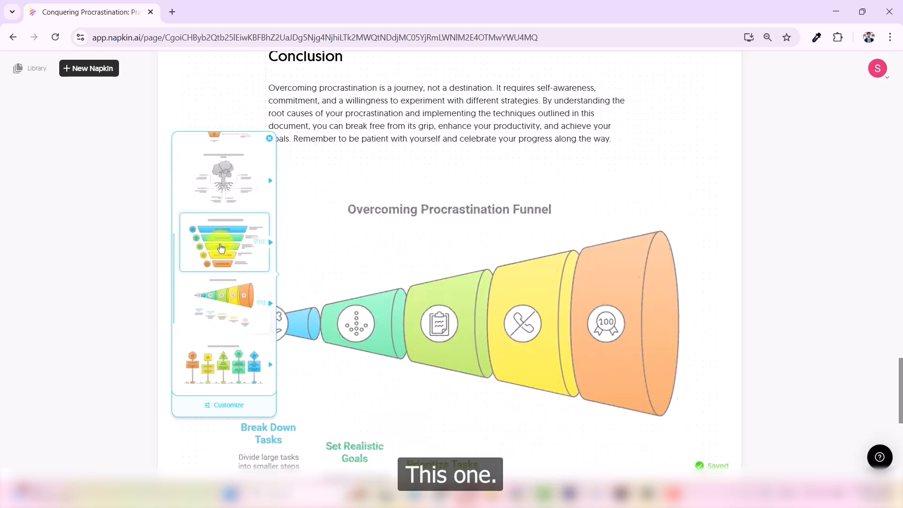
scroll(221, 247, "down", 5)
left_click(221, 258)
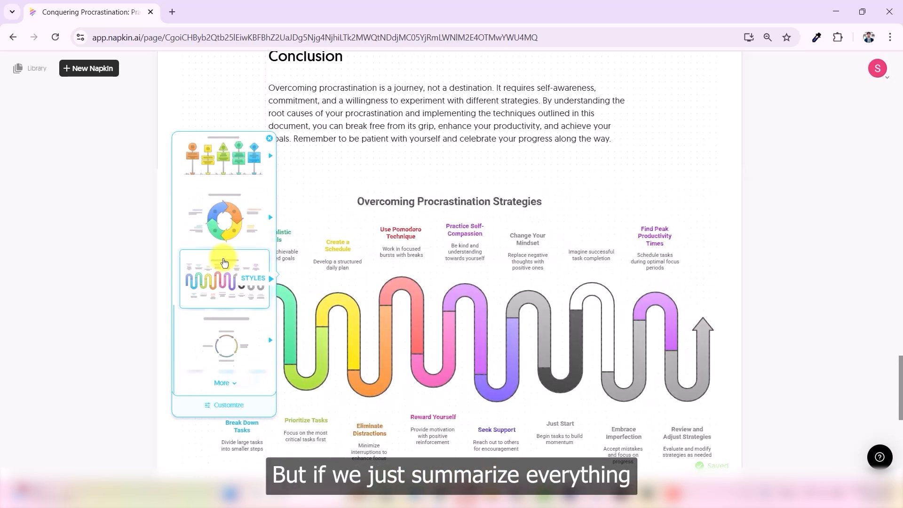
- Browse back through the suggested layouts for the procrastination article and choose the balancing stack of half circles
scroll(221, 258, "up", 2)
left_click(225, 263)
scroll(224, 263, "up", 1)
left_click(224, 262)
scroll(224, 264, "down", 1)
left_click(225, 270)
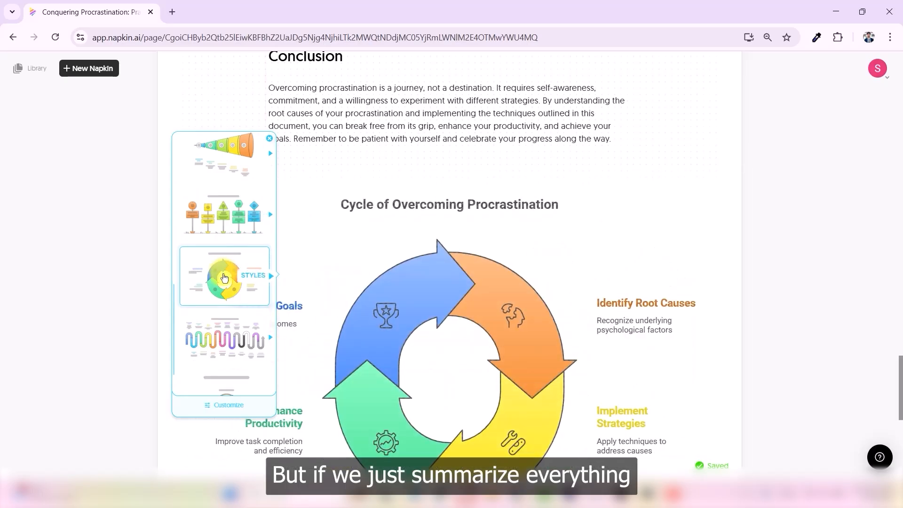
scroll(224, 275, "up", 2)
left_click(224, 278)
left_click(225, 277)
scroll(225, 277, "up", 3)
left_click(224, 276)
left_click(239, 205)
- Apply the solid-colour style without outlines to the balancing stack visual and review the whole graphic
scroll(245, 221, "up", 3)
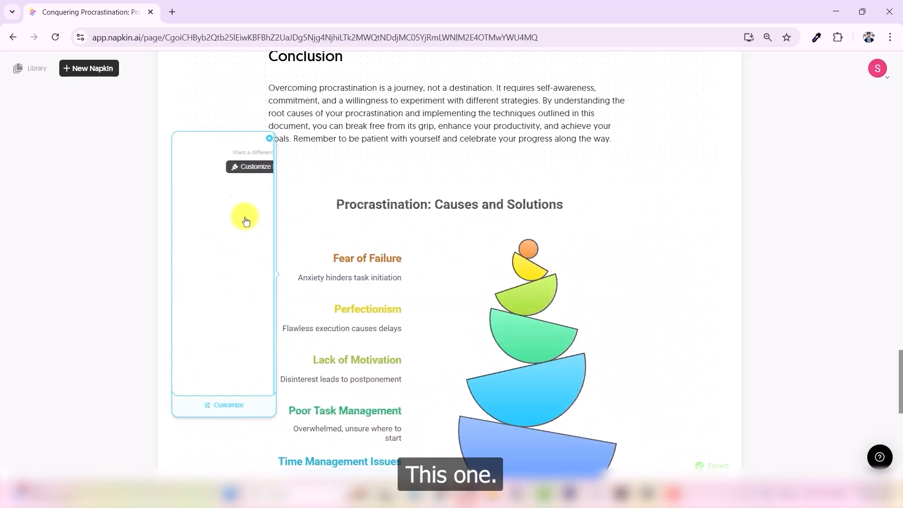
left_click(238, 292)
scroll(238, 292, "down", 1)
left_click(240, 294)
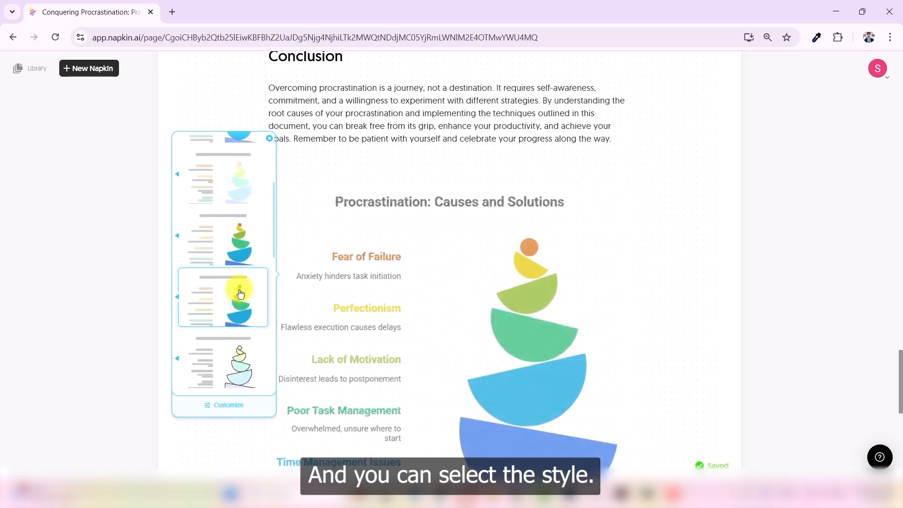
left_click(630, 304)
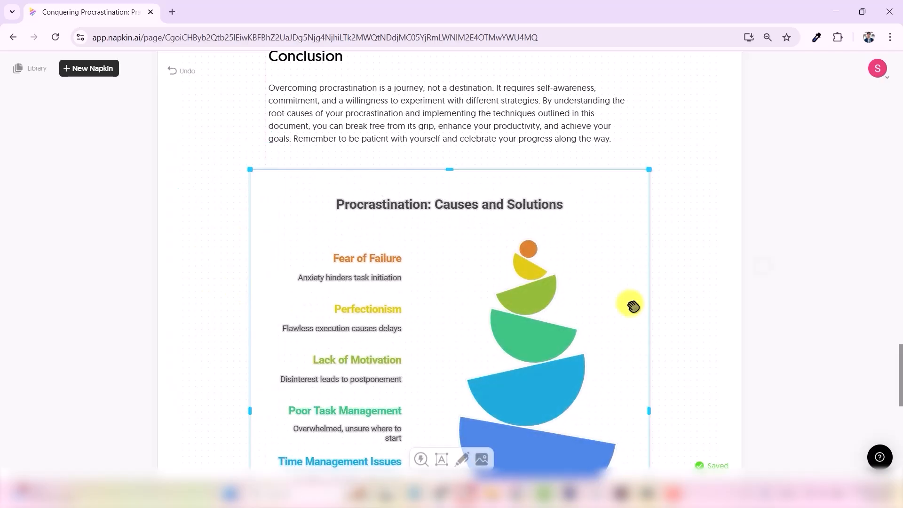
scroll(531, 299, "down", 4)
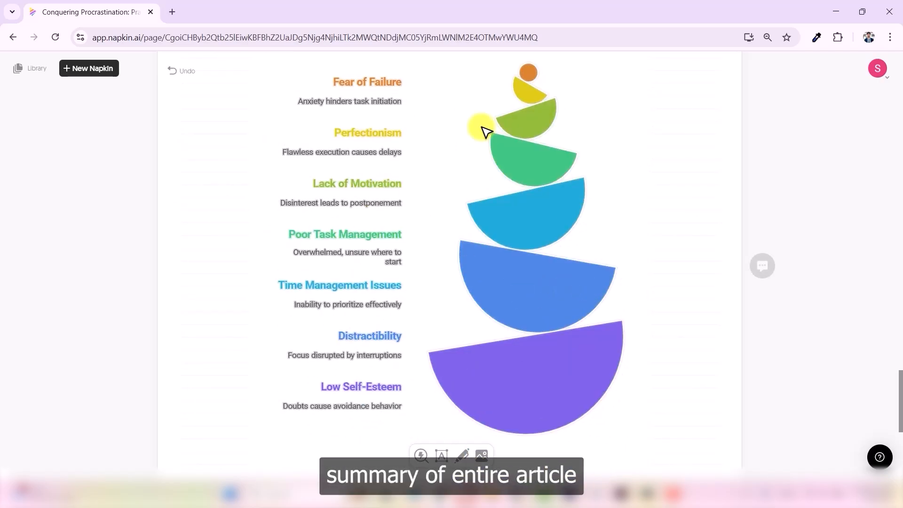
scroll(896, 359, "up", 2)
left_click_drag(895, 359, 875, 361)
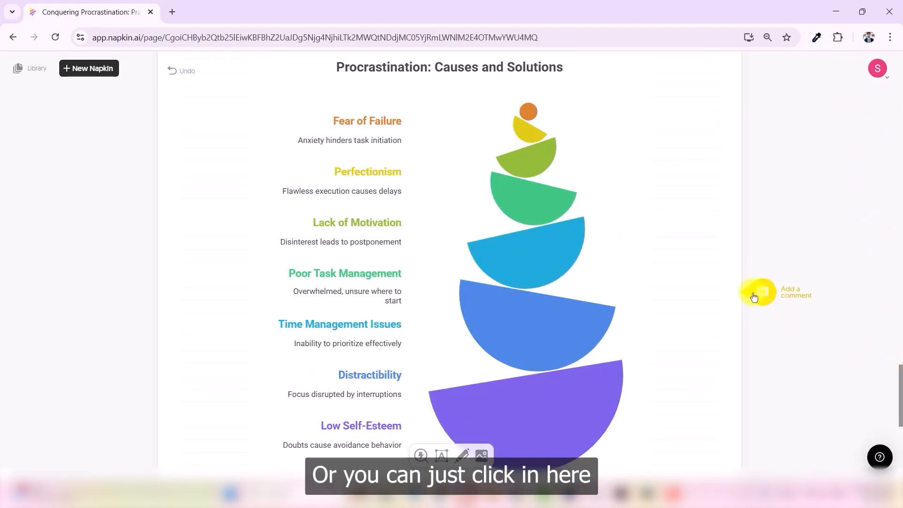
- Create a new napkin drafted with AI from the prompt "Morning routine of successful people"
left_click(162, 79)
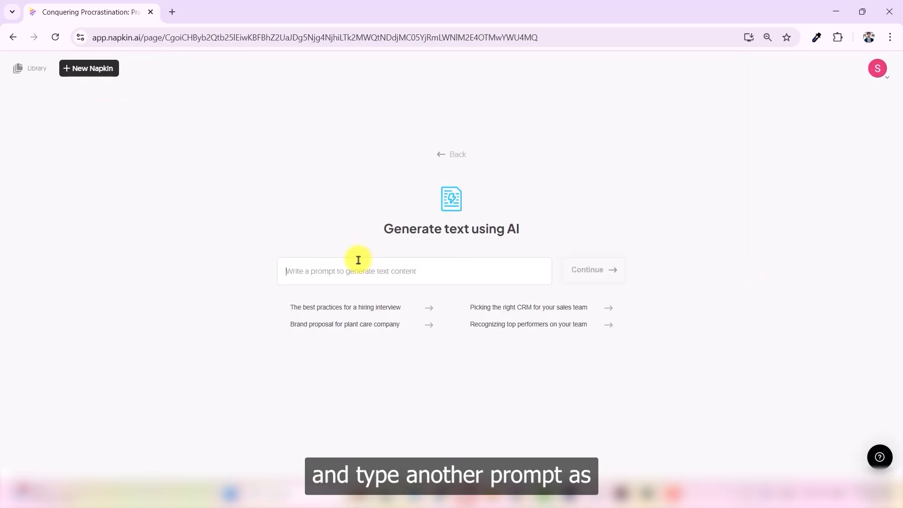
type("Morni")
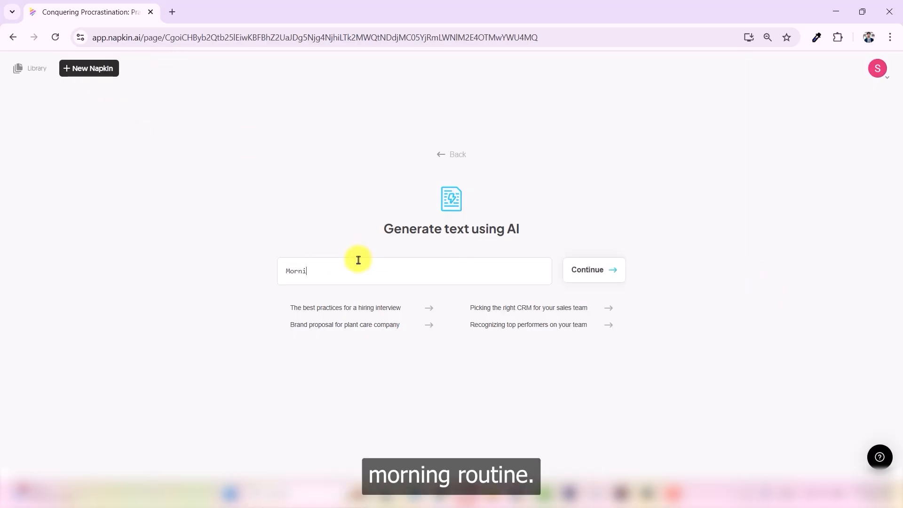
type("ng routine of suc")
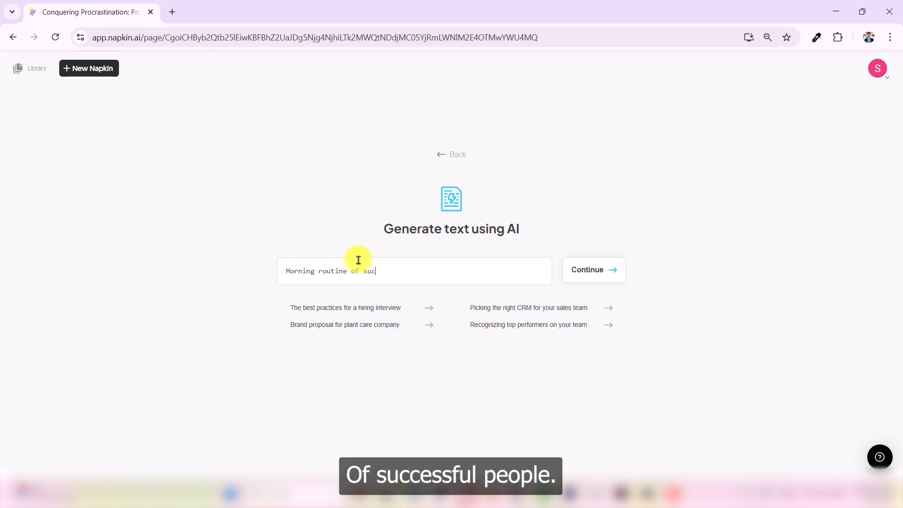
type("cessful people")
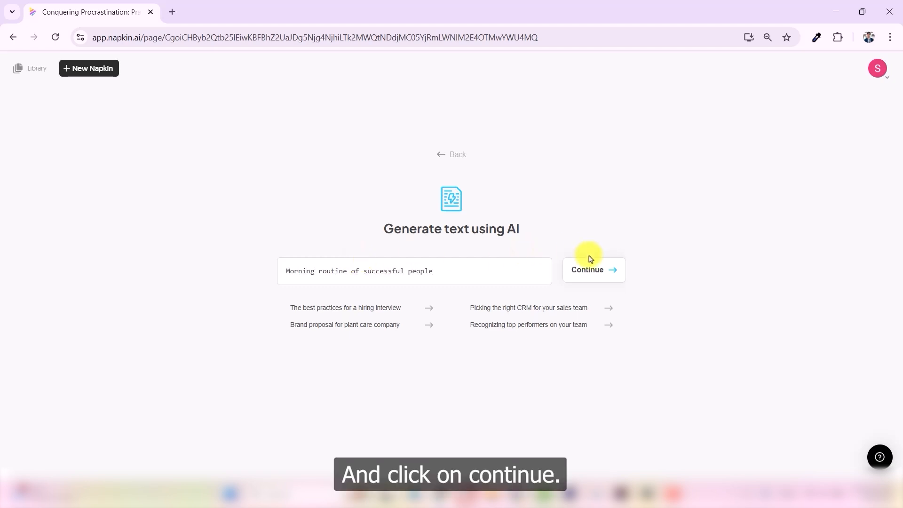
left_click(591, 269)
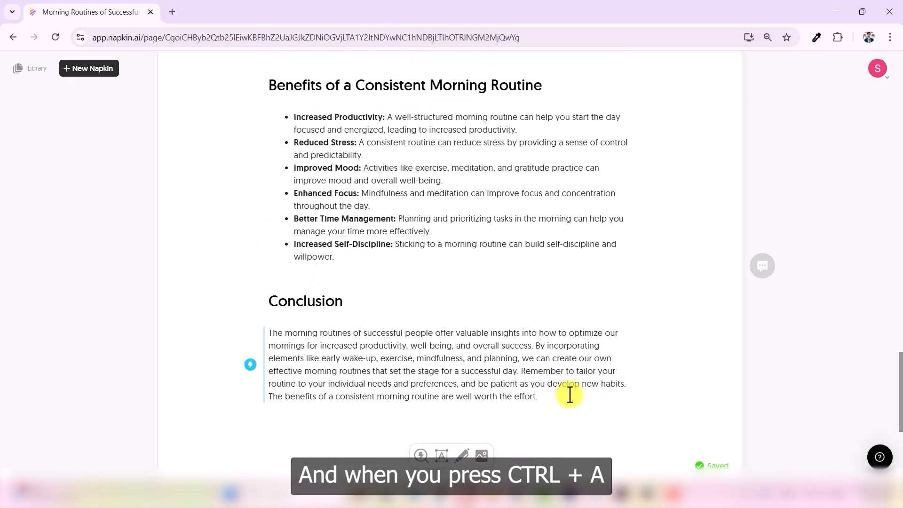
- Generate visuals for the entire morning routine article and preview the suggested layouts
key("ctrl+a")
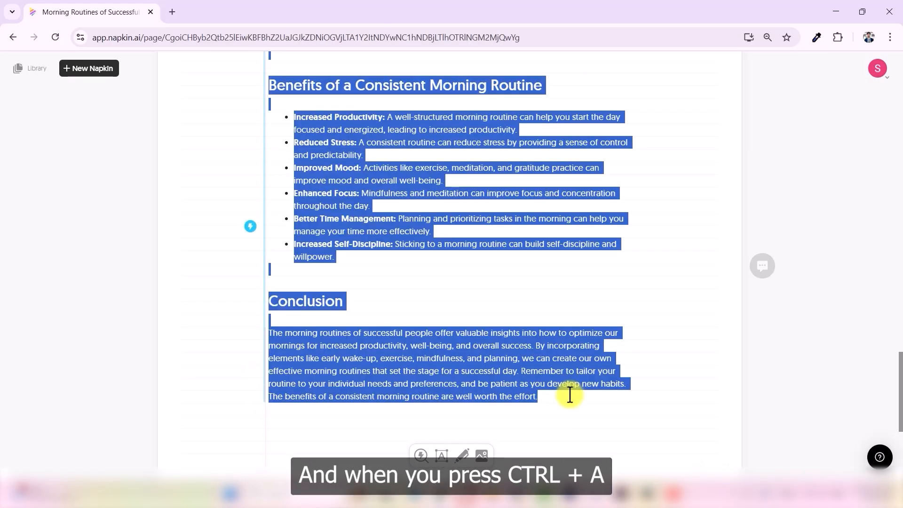
left_click(251, 228)
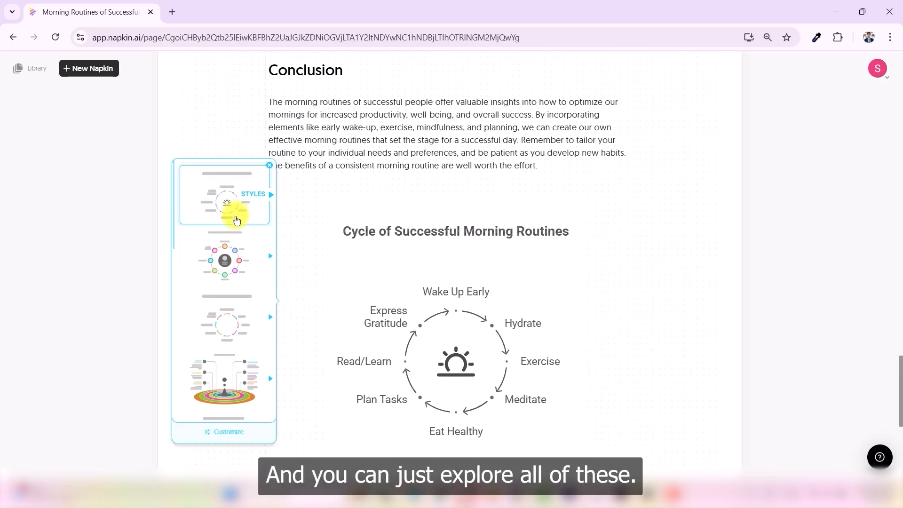
scroll(234, 276, "down", 3)
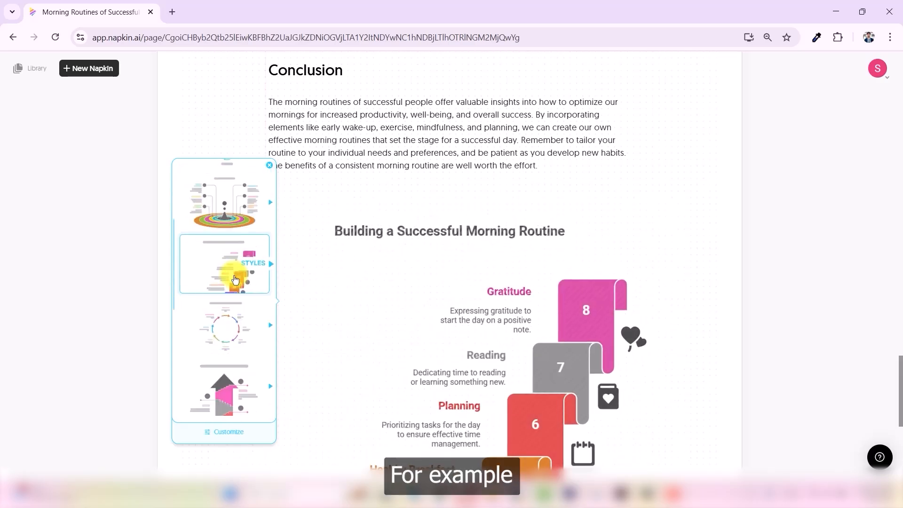
scroll(234, 280, "down", 2)
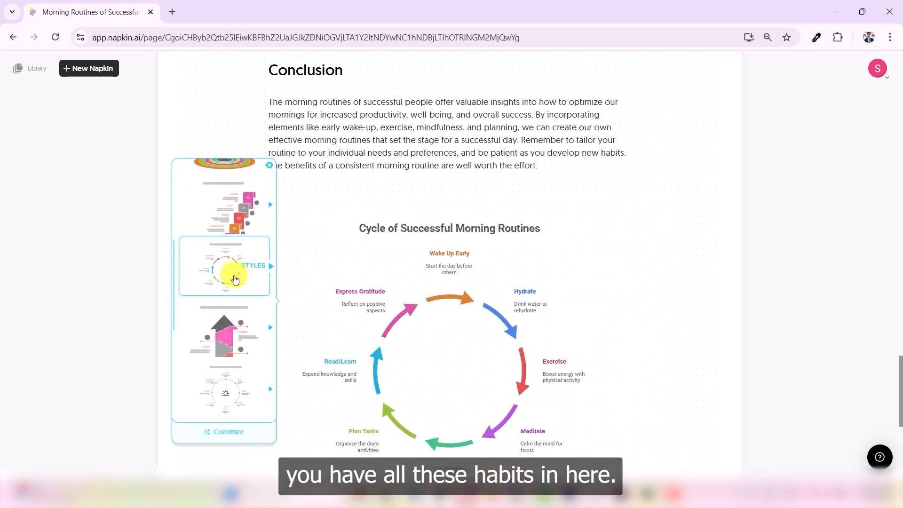
scroll(236, 285, "down", 1)
scroll(237, 286, "down", 3)
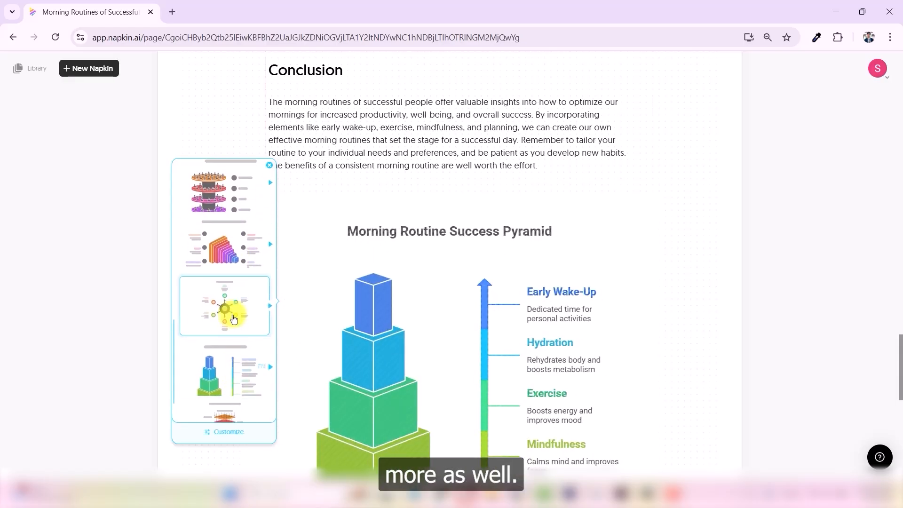
scroll(231, 310, "down", 3)
scroll(221, 324, "down", 5)
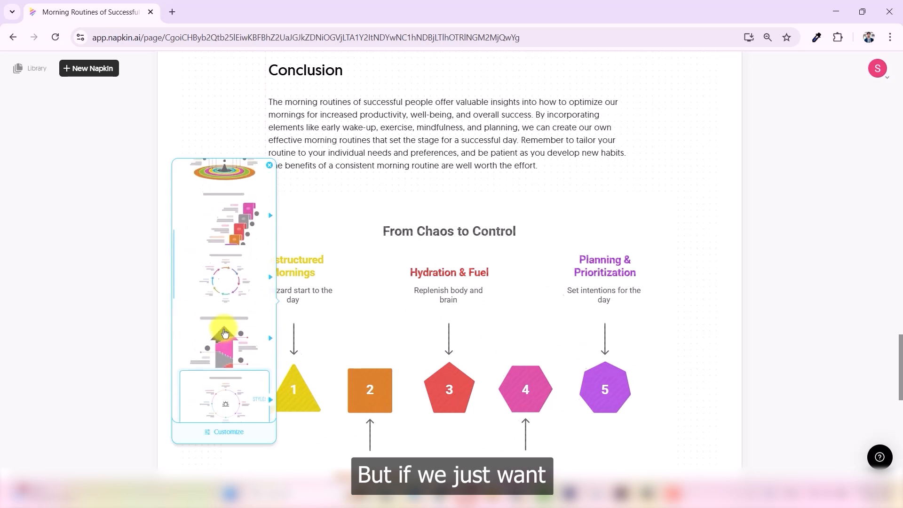
- Preview the style variants of the numbered scroll staircase layout and view the customization options for orientation and detail level
left_click(242, 298)
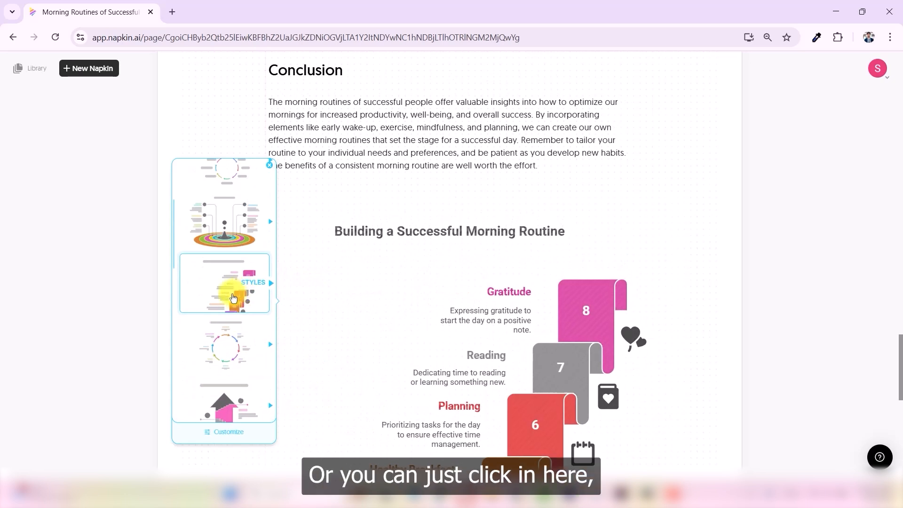
left_click(234, 298)
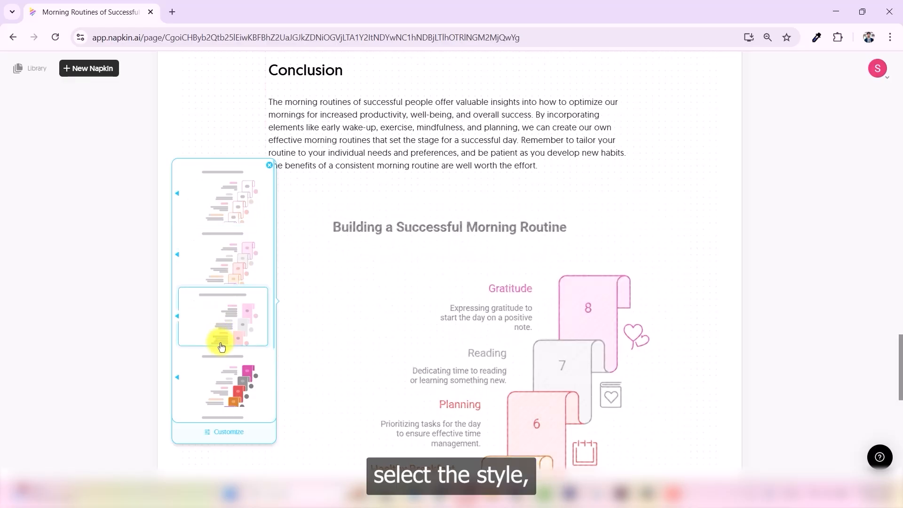
scroll(221, 347, "down", 3)
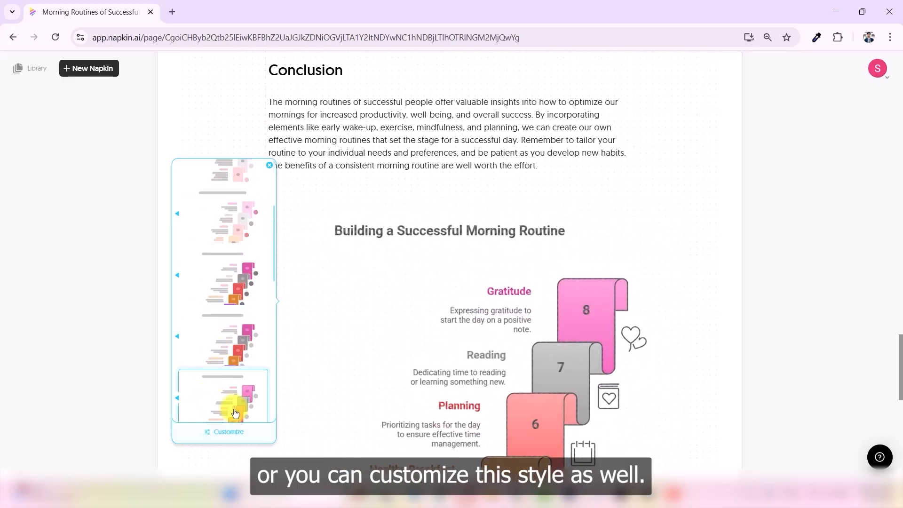
left_click(218, 433)
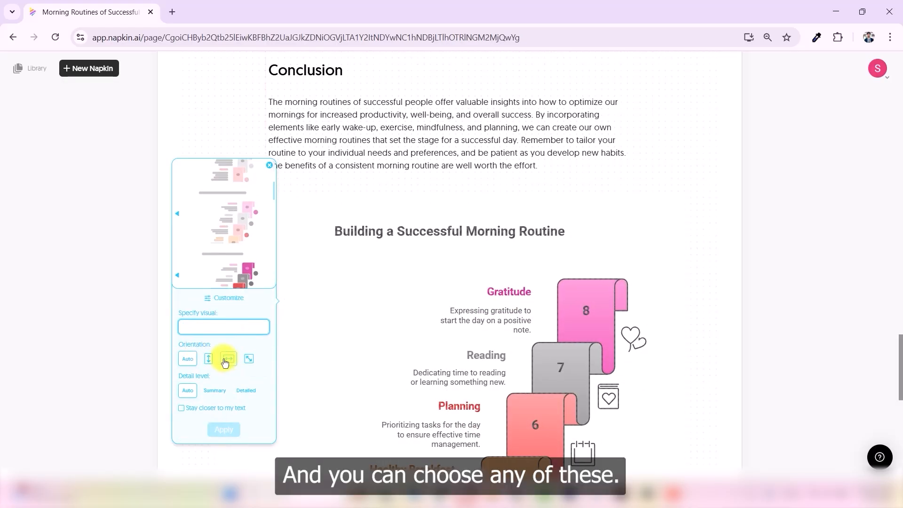
left_click(177, 213)
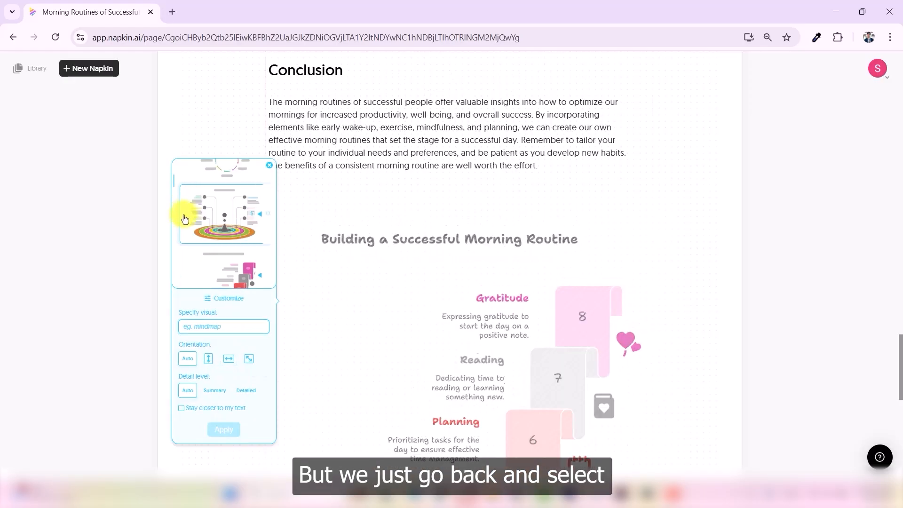
- Choose the numbered scroll staircase layout "Building a Successful Morning Routine" and review all of its levels
left_click(231, 252)
scroll(373, 338, "down", 4)
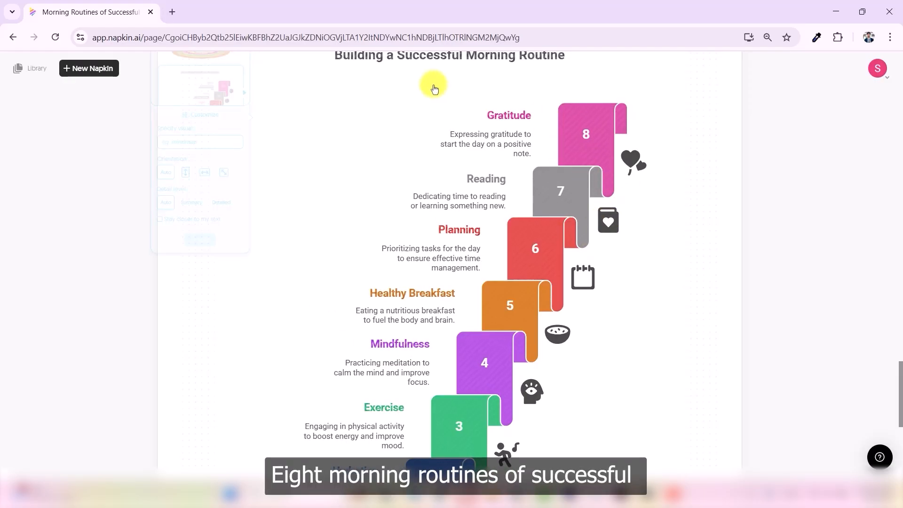
scroll(635, 169, "down", 4)
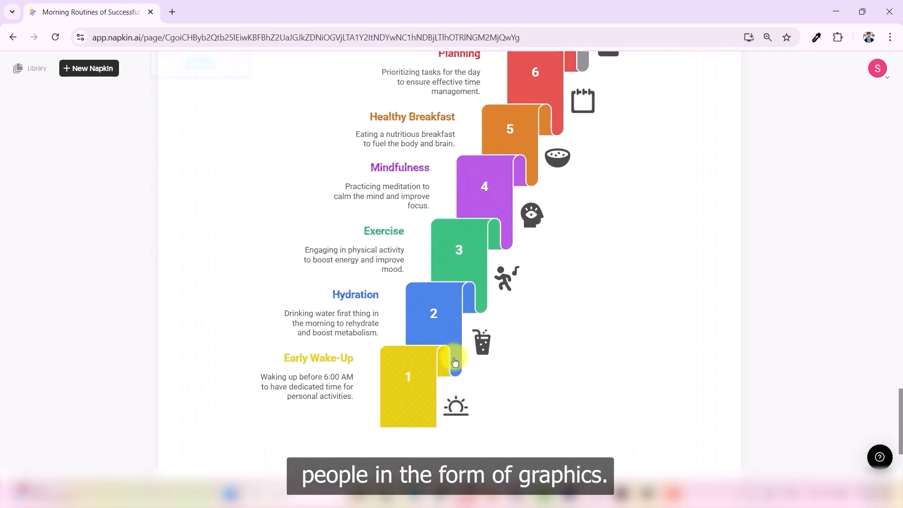
scroll(574, 221, "up", 4)
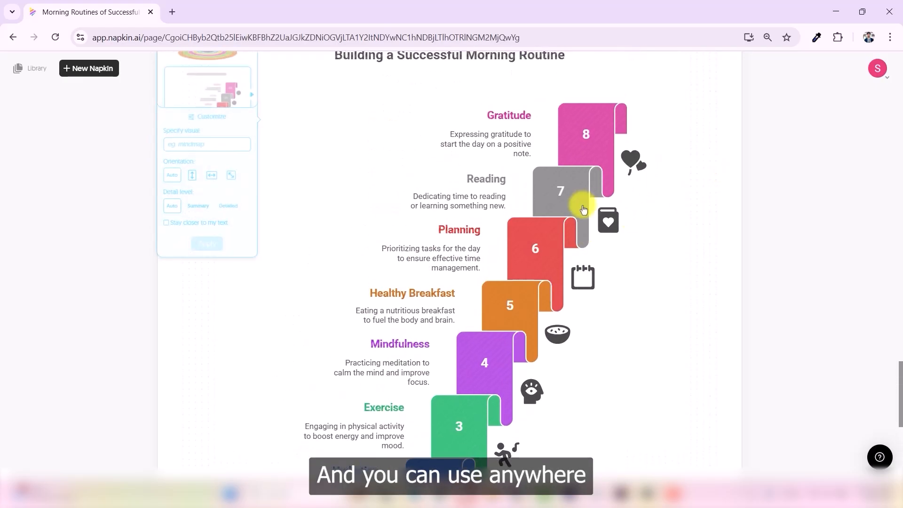
scroll(655, 202, "up", 3)
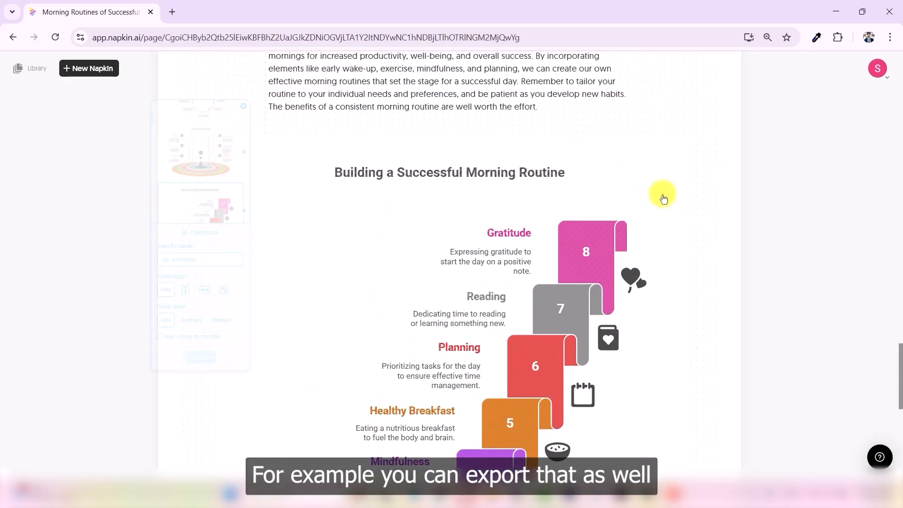
- View the file formats available for exporting the morning routine visual, without exporting it
left_click(672, 151)
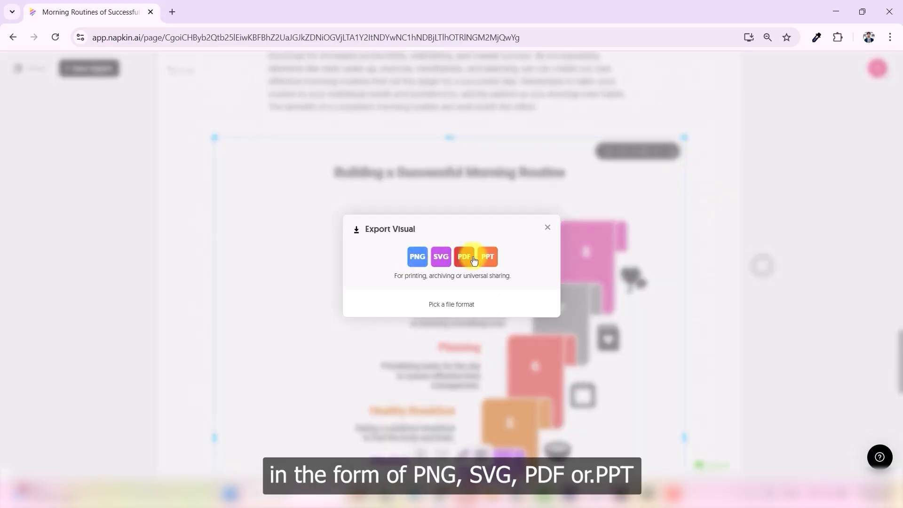
left_click(748, 263)
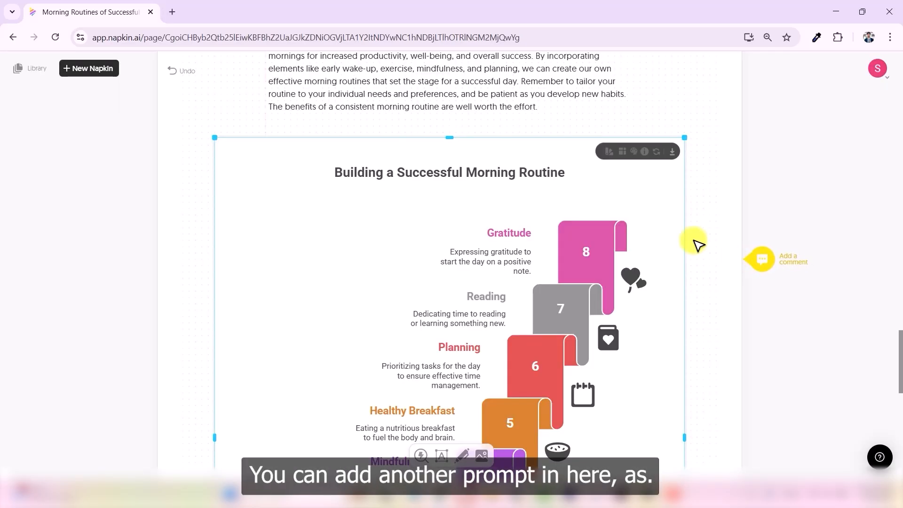
- Create a new napkin drafted with AI from the prompt "The role of habits in creative work"
left_click(71, 68)
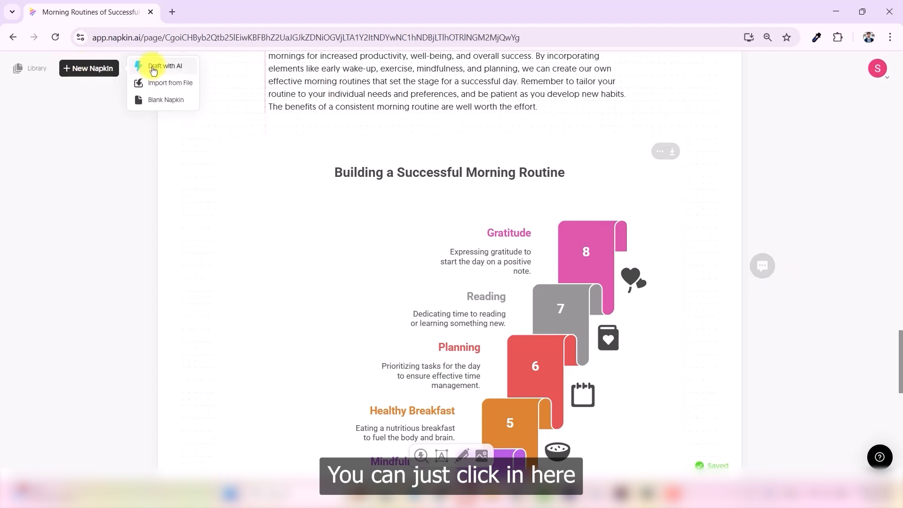
left_click(153, 70)
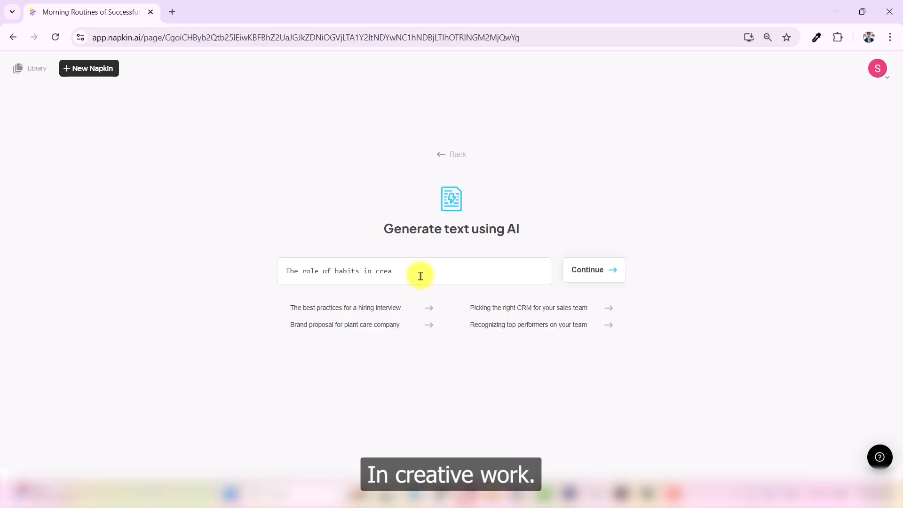
type("in creative wo")
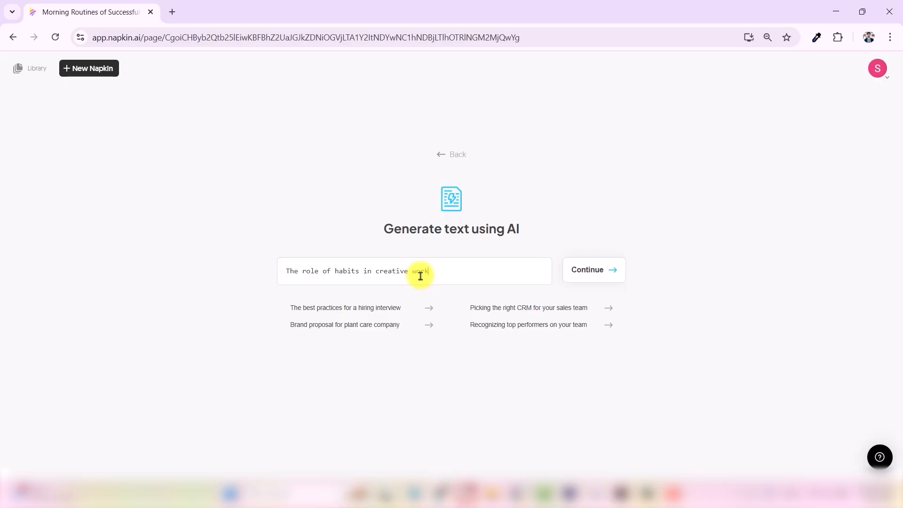
type("rk")
left_click(604, 270)
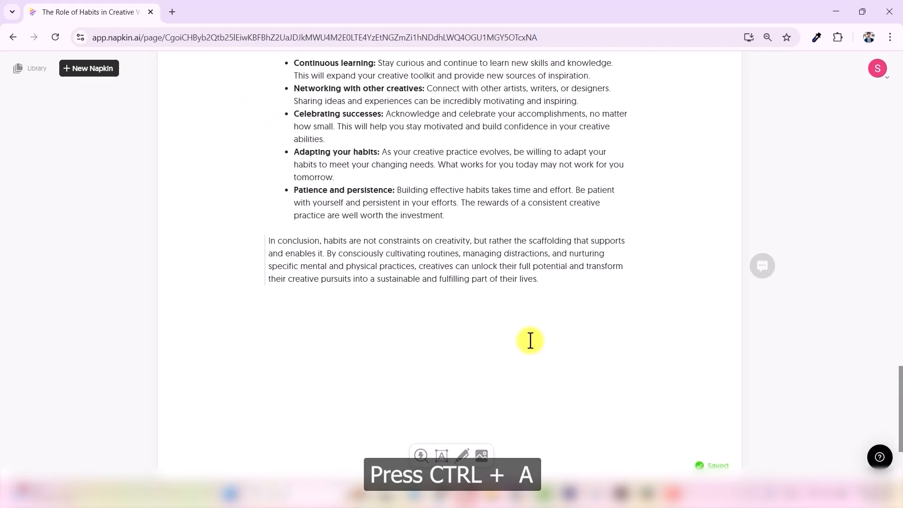
- Generate visuals from the napkin's whole text, browse the suggested layouts and choose the numbered spiral "Cultivating Creativity Through Habits"
key("ctrl+a")
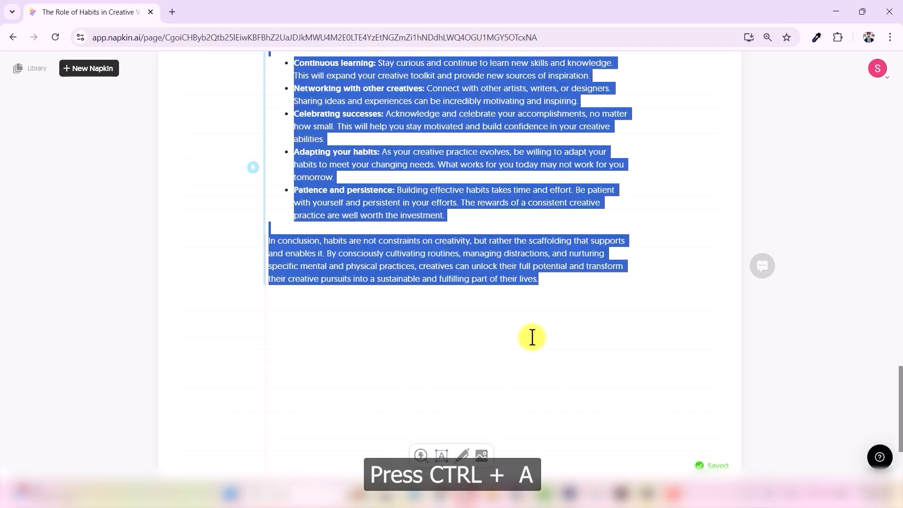
left_click(256, 164)
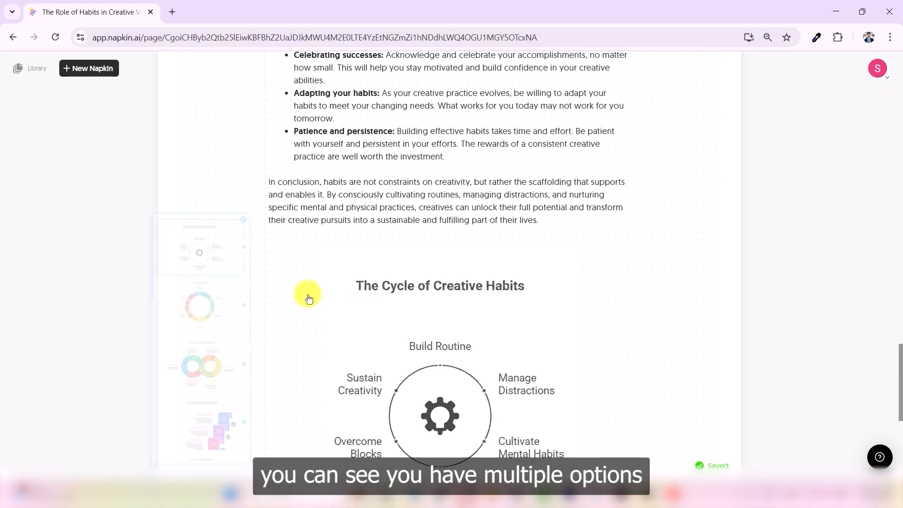
left_click(232, 282)
scroll(228, 296, "down", 3)
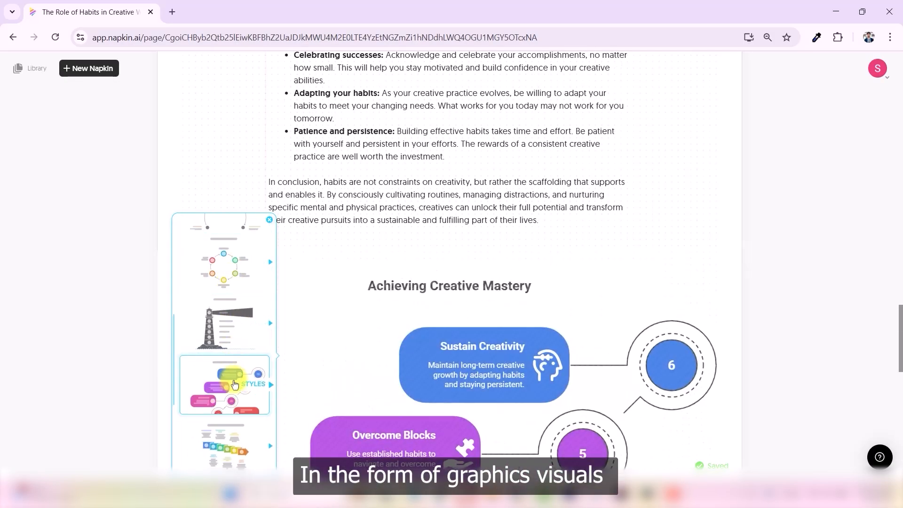
scroll(230, 367, "down", 5)
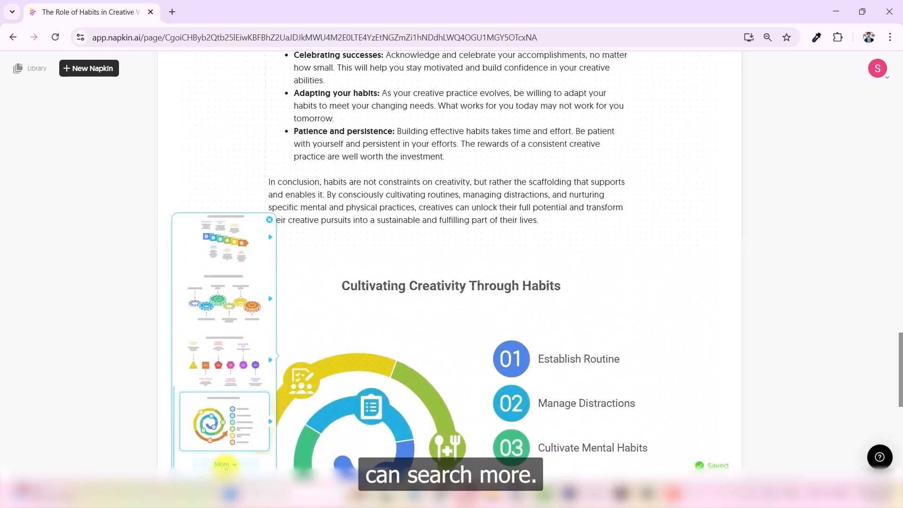
scroll(230, 364, "down", 3)
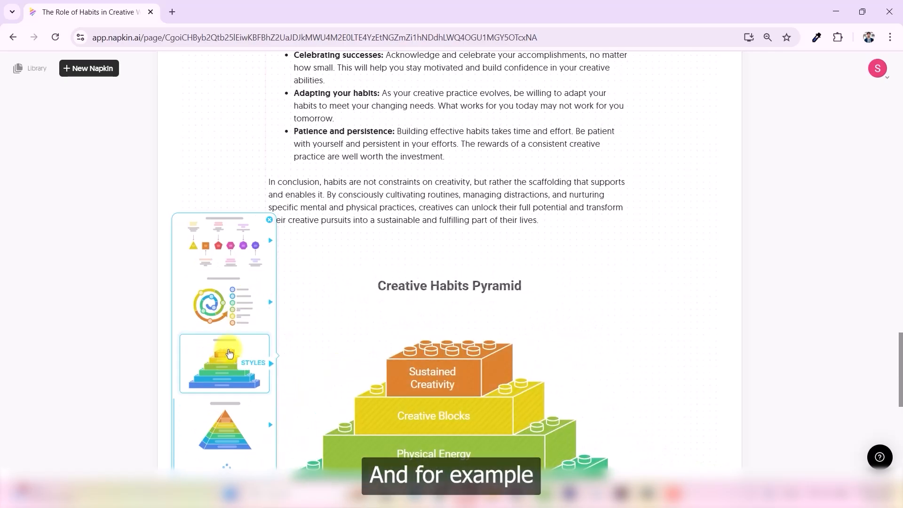
scroll(229, 355, "up", 1)
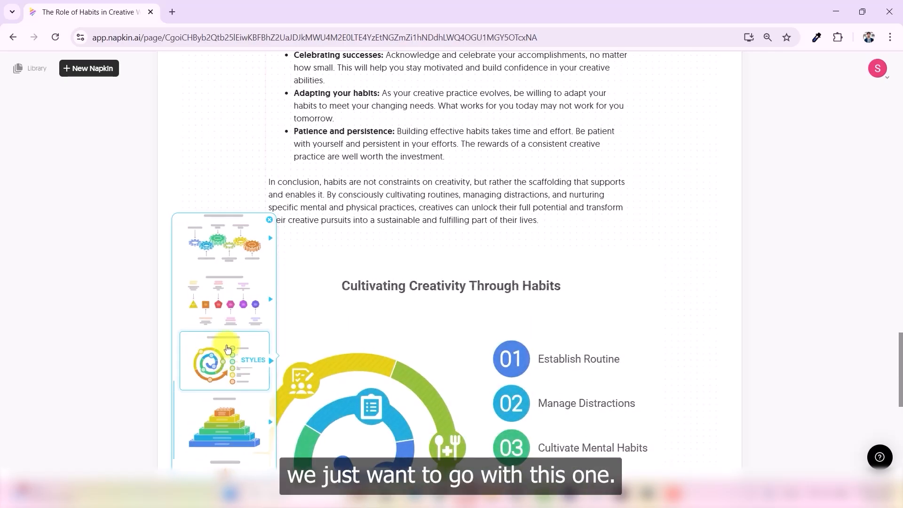
left_click(227, 349)
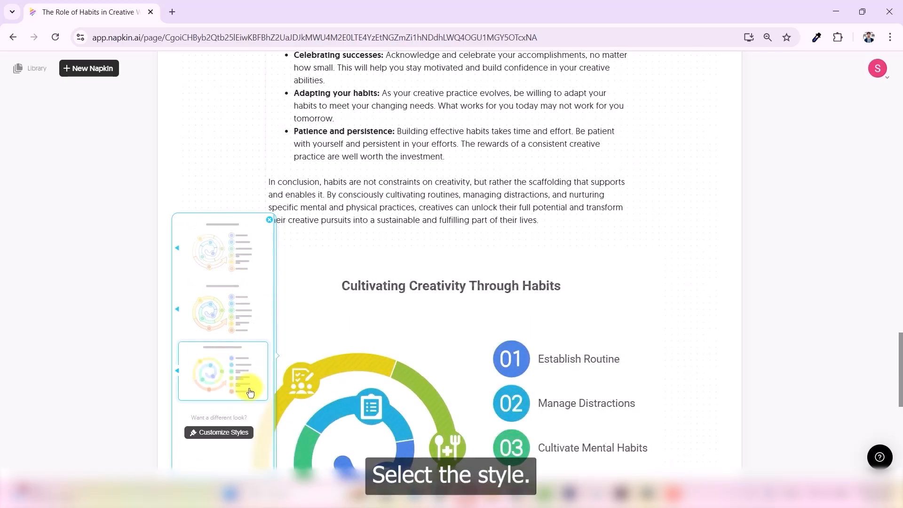
- Insert the spiral visual in the pastel style with handwritten lettering and look over the whole graphic
left_click(230, 379)
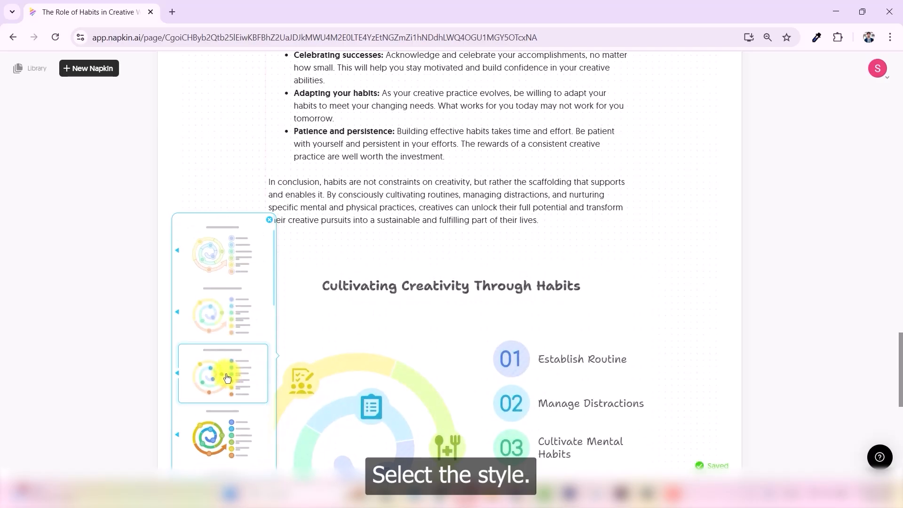
left_click(225, 375)
left_click(718, 304)
scroll(711, 308, "down", 3)
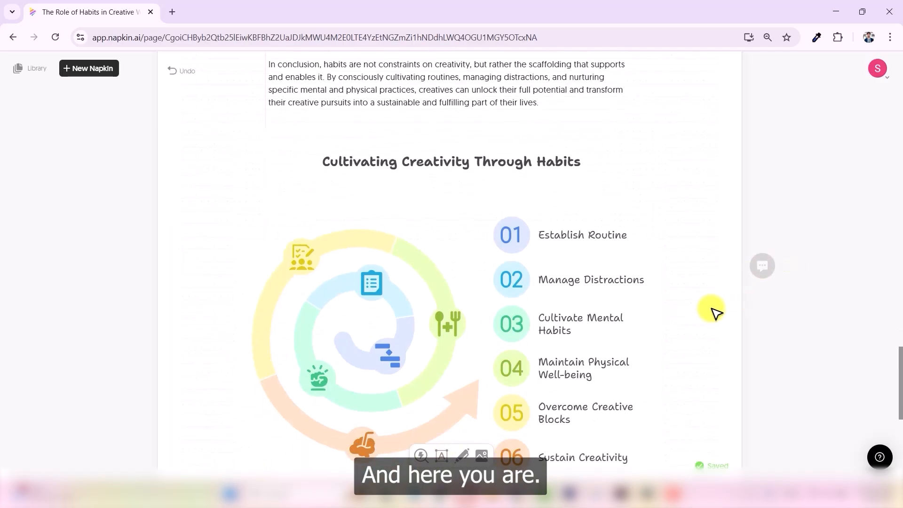
scroll(710, 309, "down", 3)
scroll(696, 188, "up", 3)
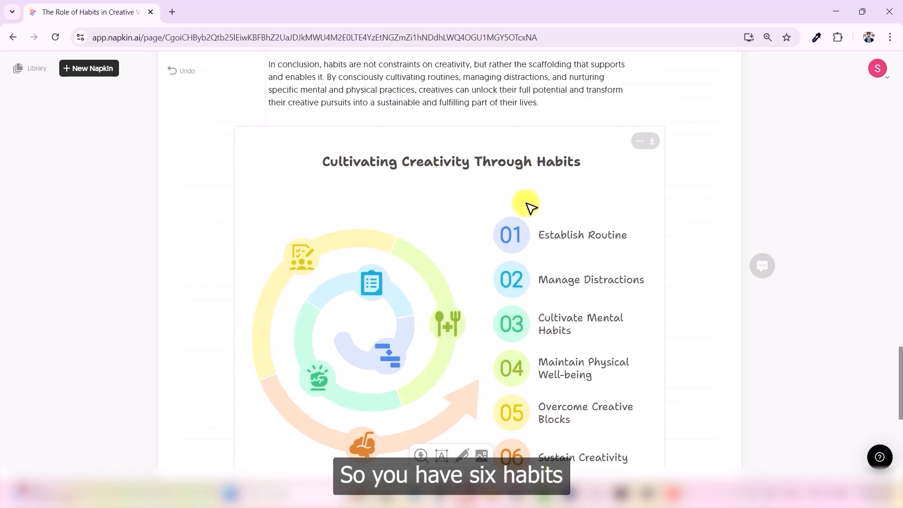
scroll(538, 226, "up", 1)
scroll(545, 240, "down", 1)
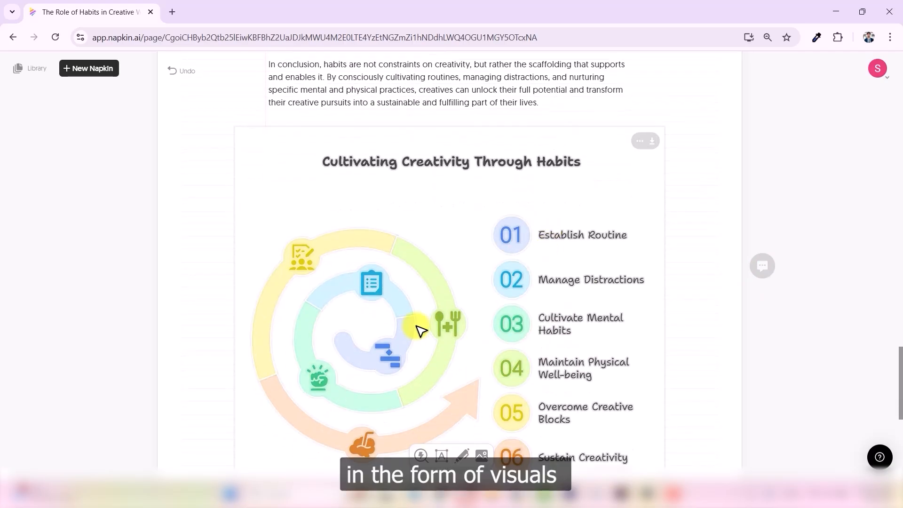
- Change the style of the "Cultivating Creativity Through Habits" visual to Bold Canvas
left_click(456, 193)
left_click(575, 142)
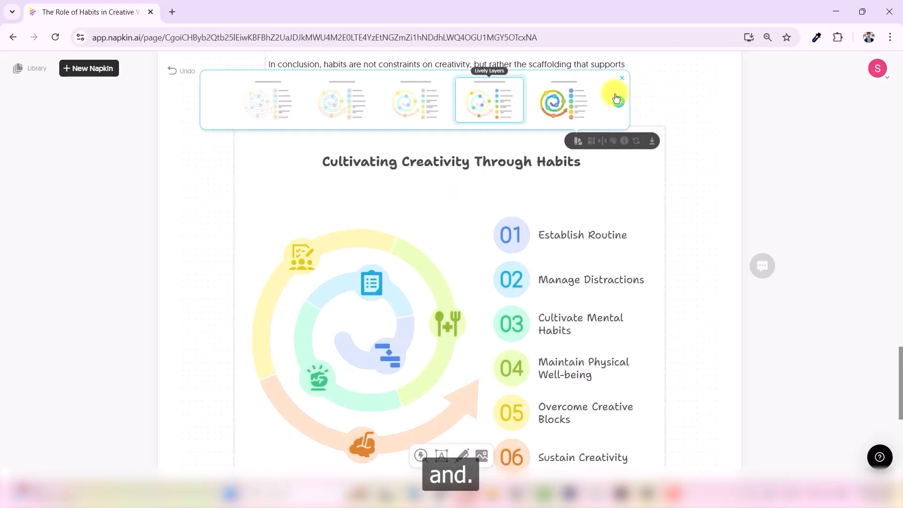
left_click(571, 96)
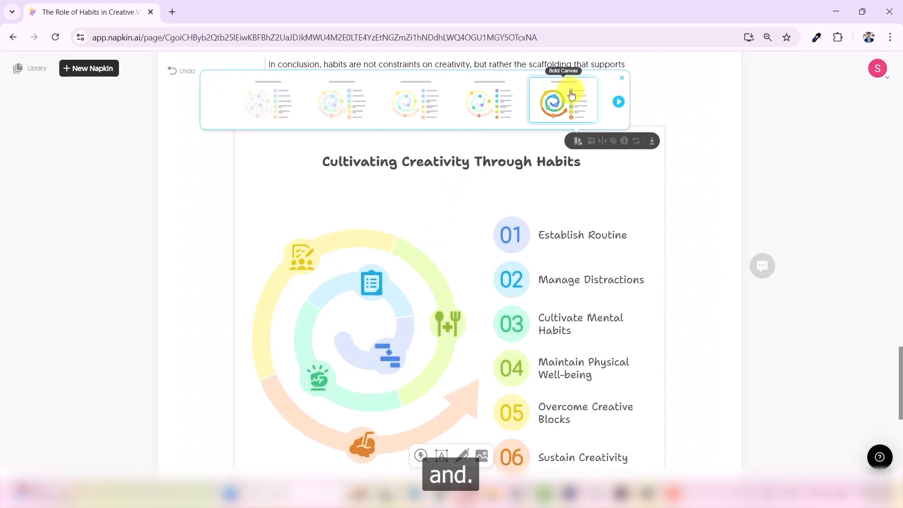
left_click(555, 112)
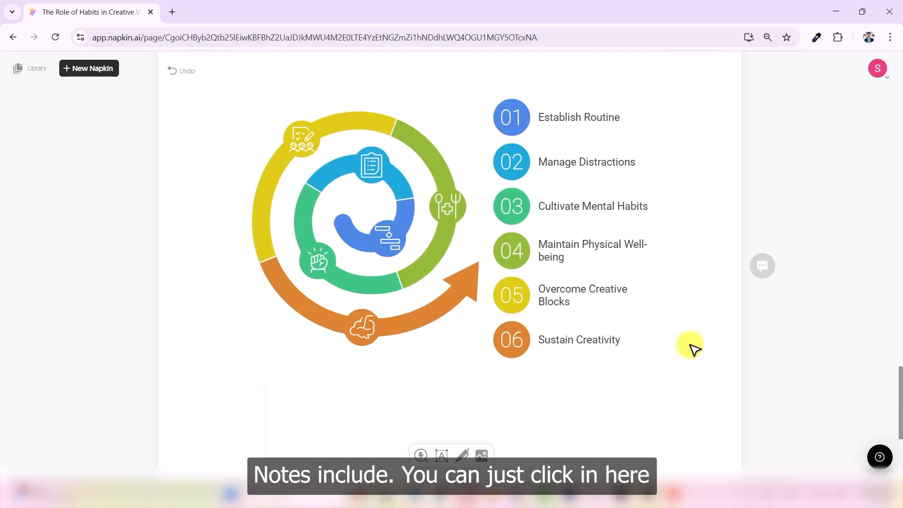
- Create a new napkin drafted with AI from the prompt "Client A struggles with remote team collaboration"
left_click(112, 69)
left_click(173, 70)
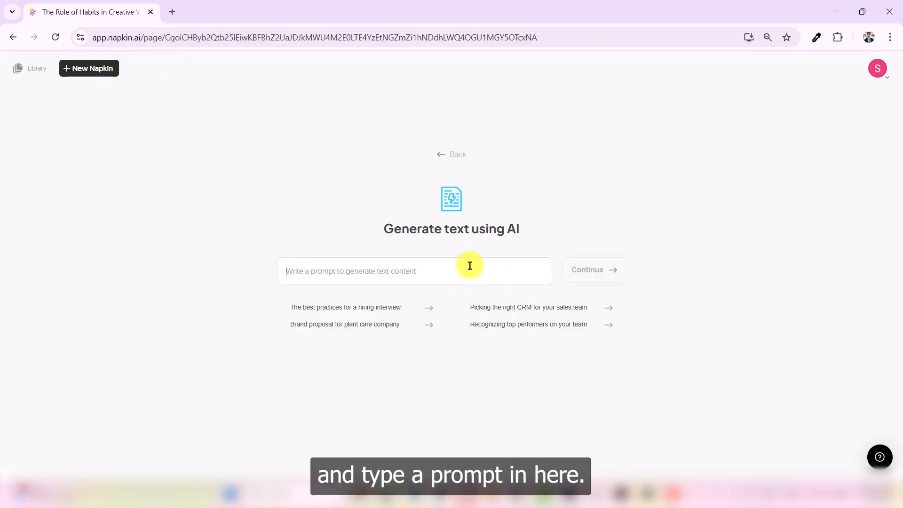
type("Client A")
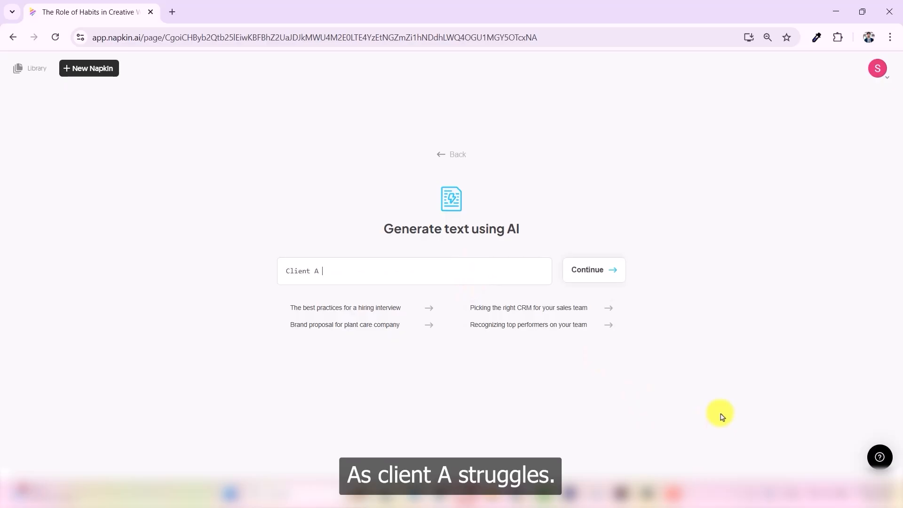
type(" struggles t")
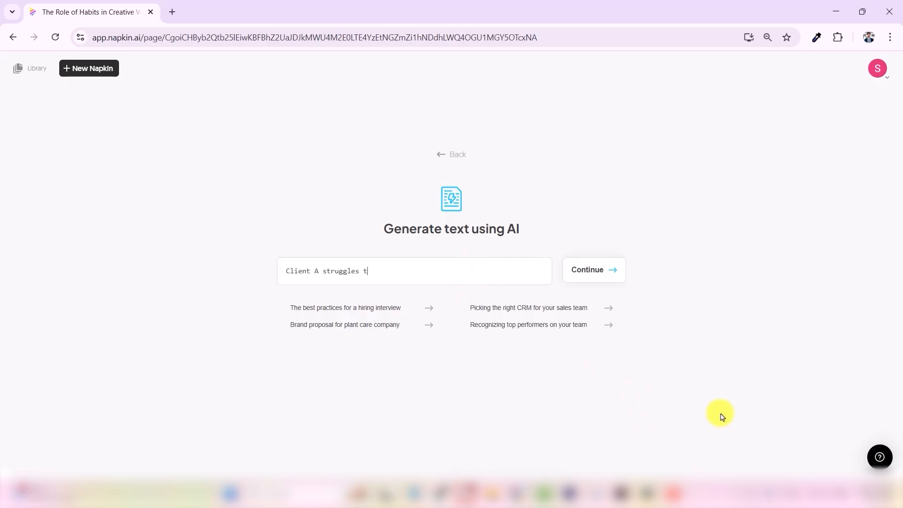
key("BackSpace")
key("BackSpace")
type("with remote team colla")
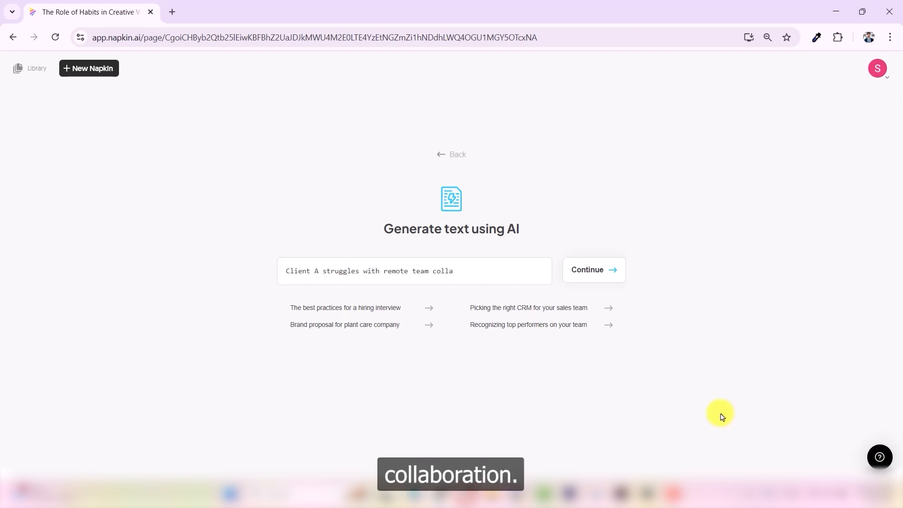
type("boration")
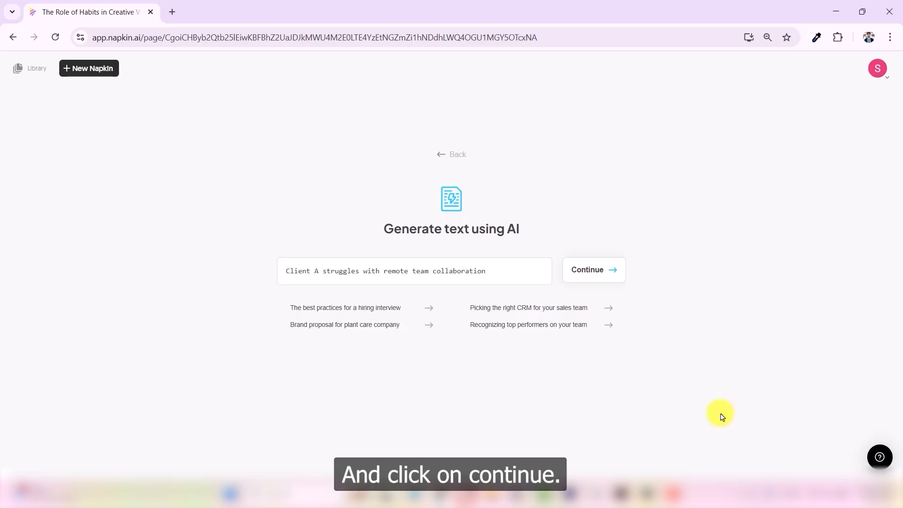
left_click(603, 277)
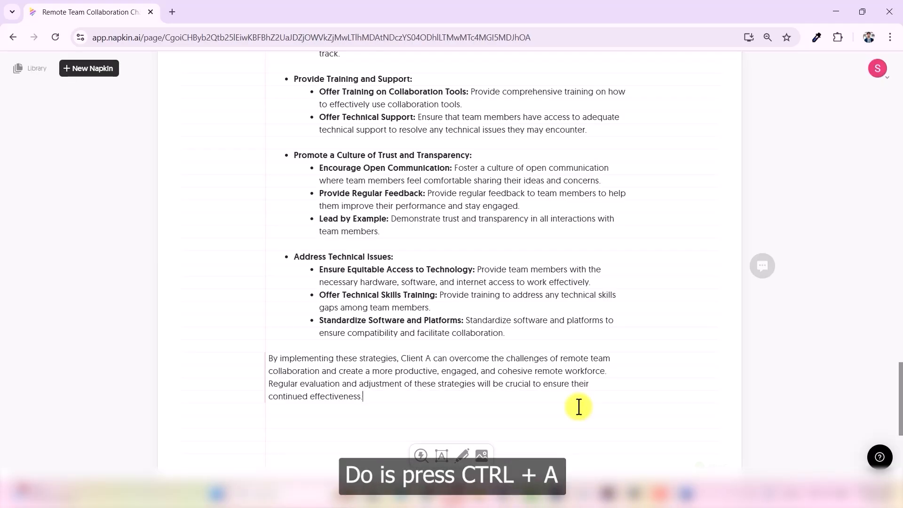
- Copy the whole Client A text and paste it into the blank Word document
key("ctrl+a")
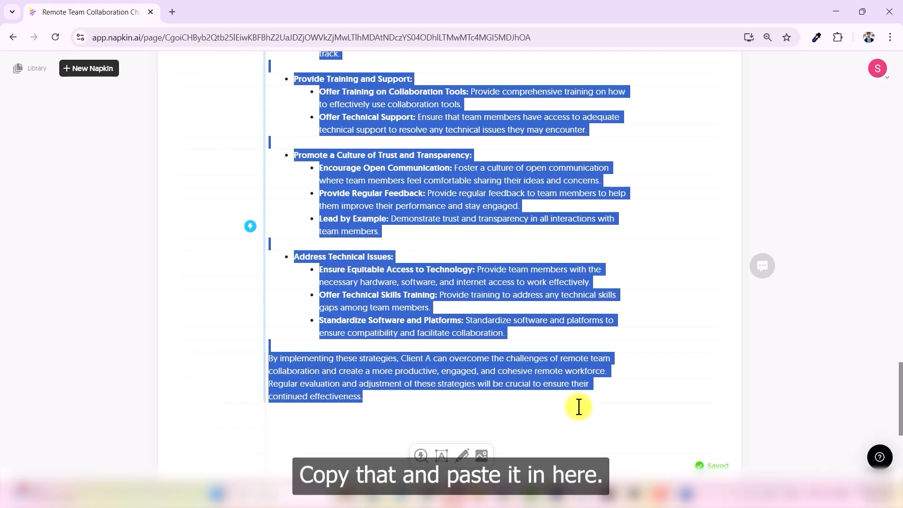
left_click(686, 493)
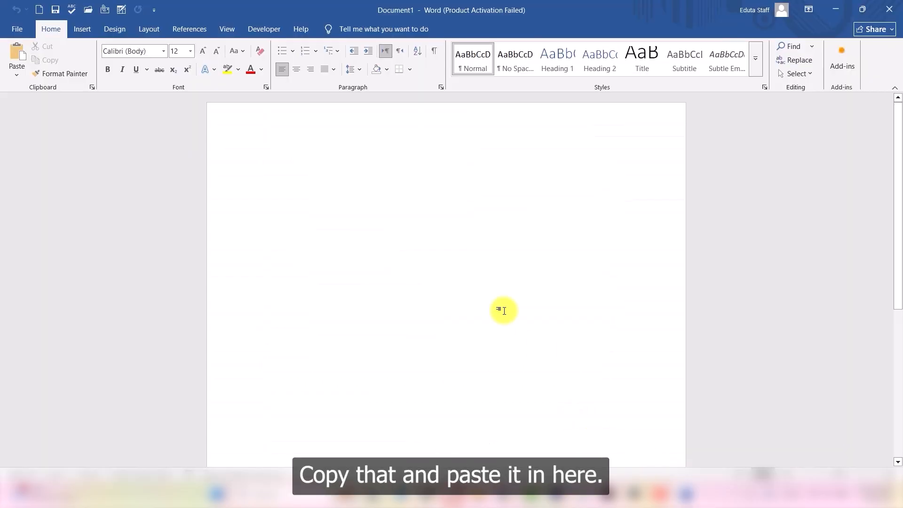
key("ctrl+v")
scroll(517, 357, "down", 6)
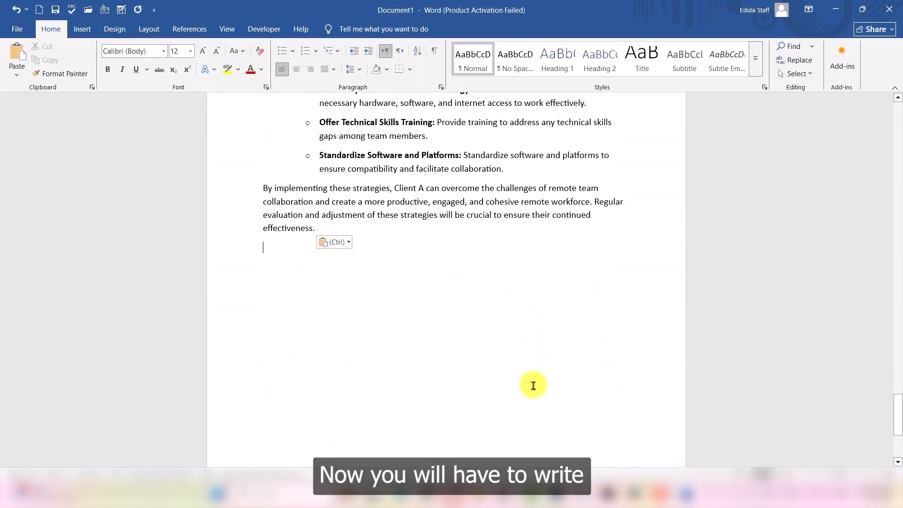
- Switch back to Napkin and create a new AI-drafted napkin from the prompt "Client B wants AI-Powered tools for workflow"
left_click(425, 497)
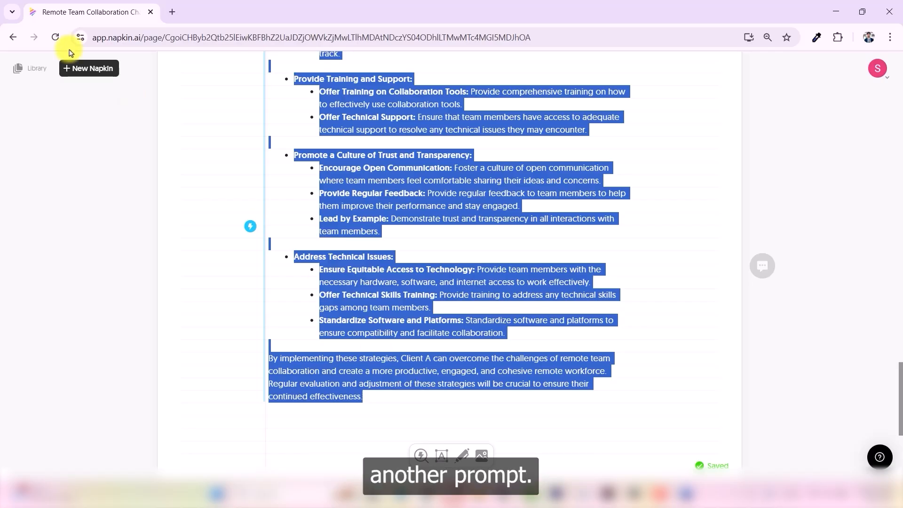
left_click(77, 71)
left_click(143, 65)
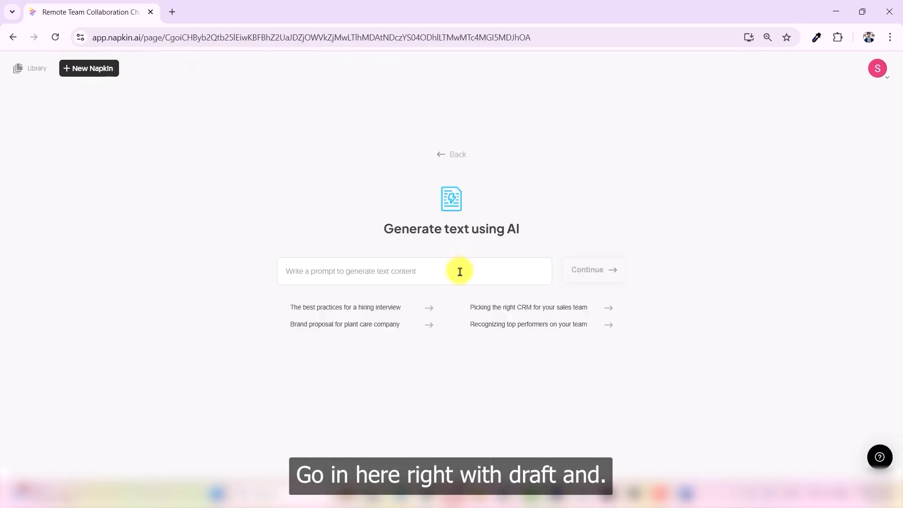
type("Client B wa")
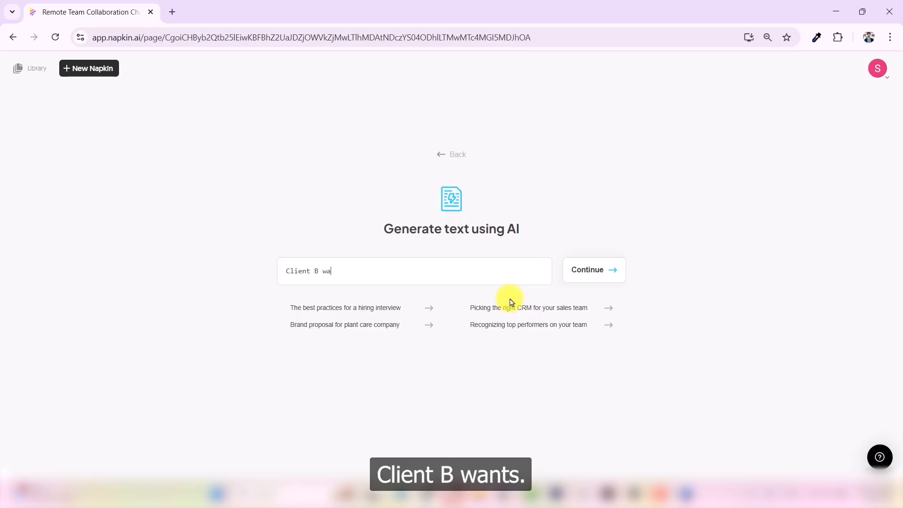
type("nts AI-P")
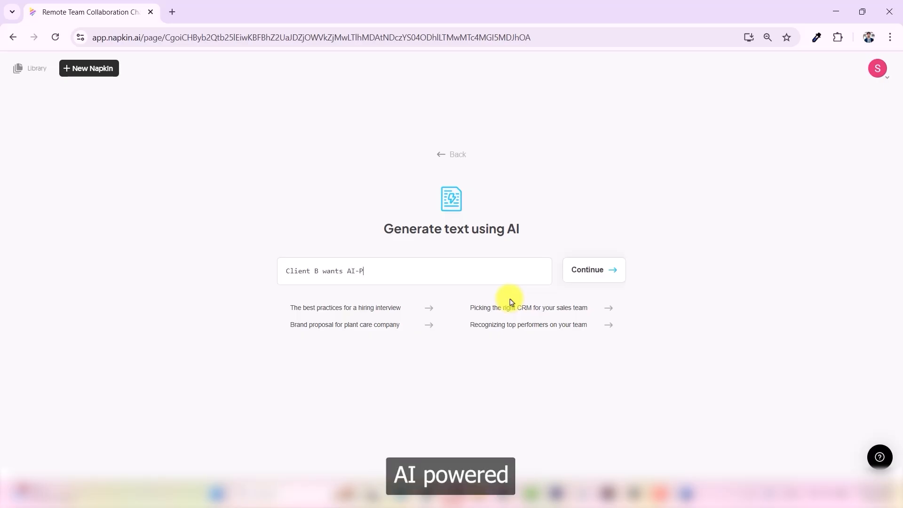
type("owered too")
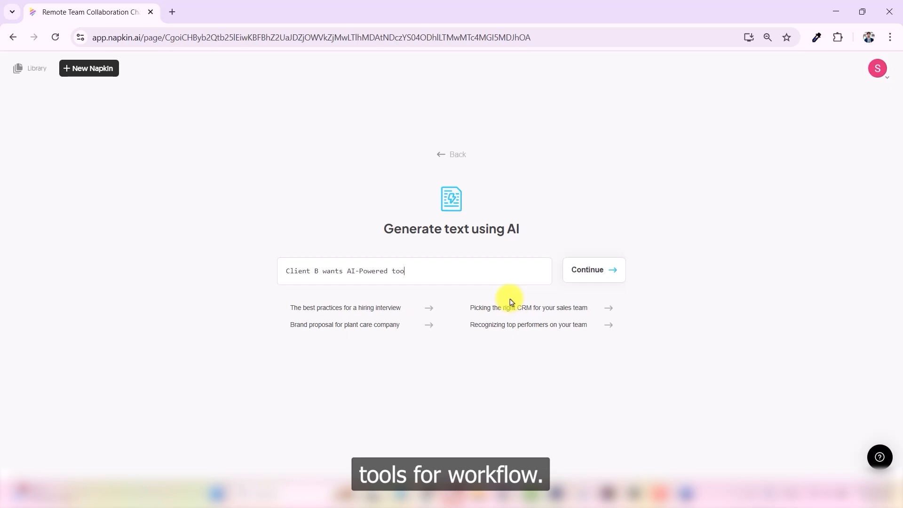
type("ls for workflow")
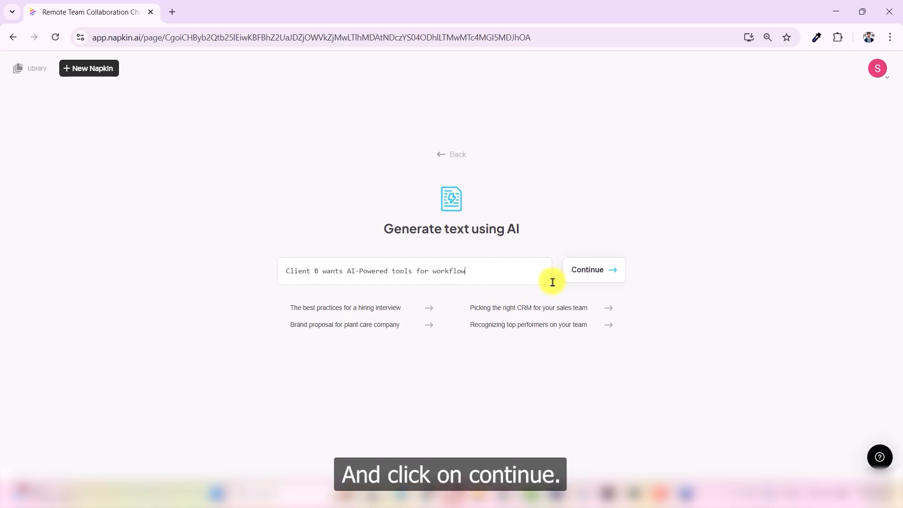
left_click(597, 270)
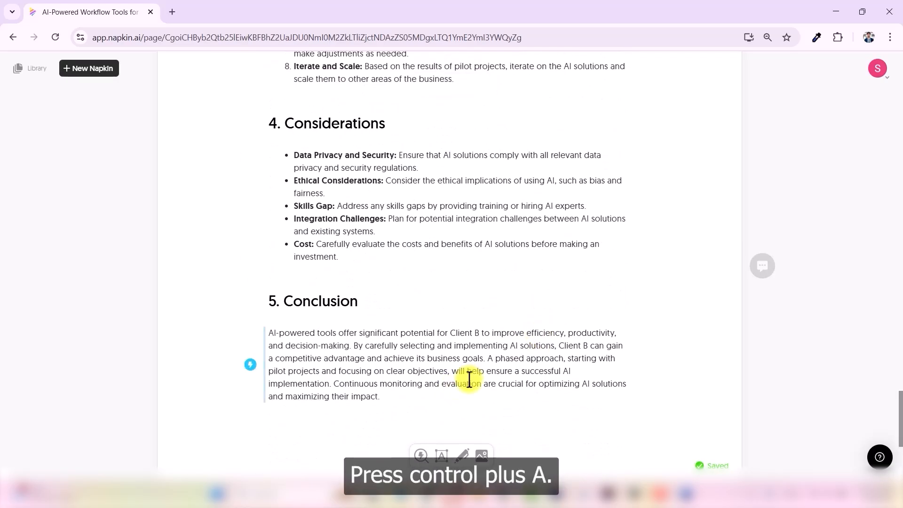
- Copy the whole Client B text and paste it below the Client A text in the Word document
key("ctrl+a")
key("ctrl+c")
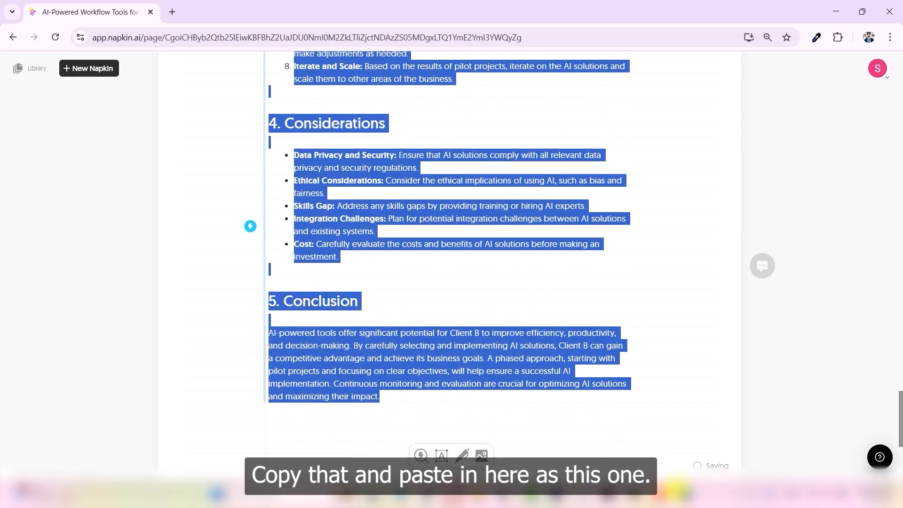
left_click(687, 495)
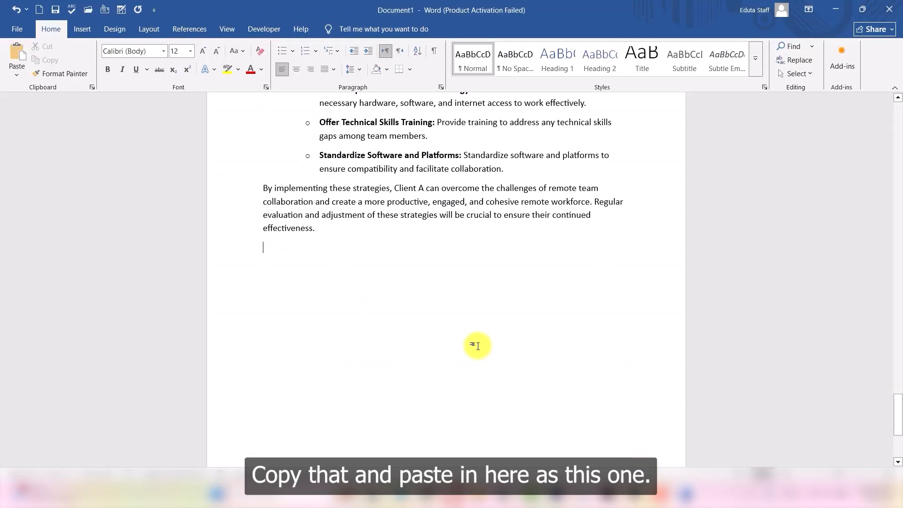
key("ctrl+v")
- Switch back to Napkin and create a new AI-drafted napkin from the prompt "Remote collaboration fatigue is growing in several industries"
key("alt+Tab")
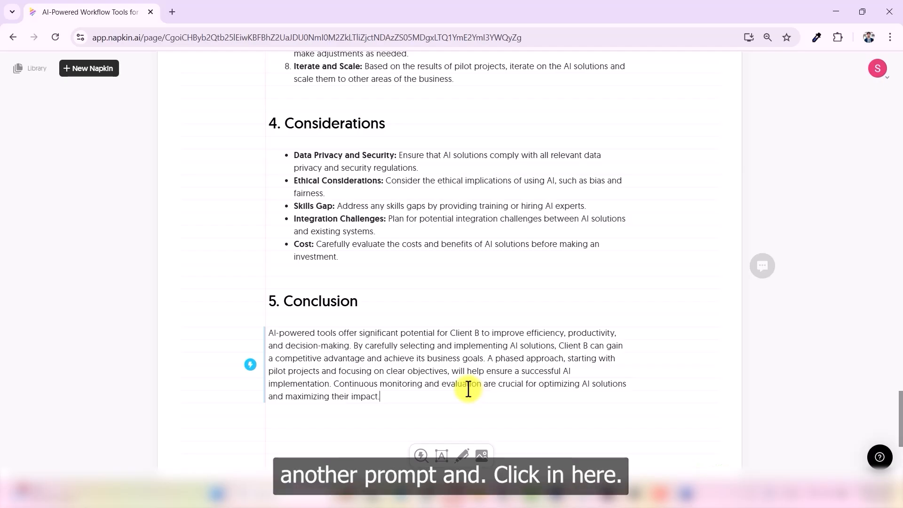
left_click(109, 68)
left_click(152, 68)
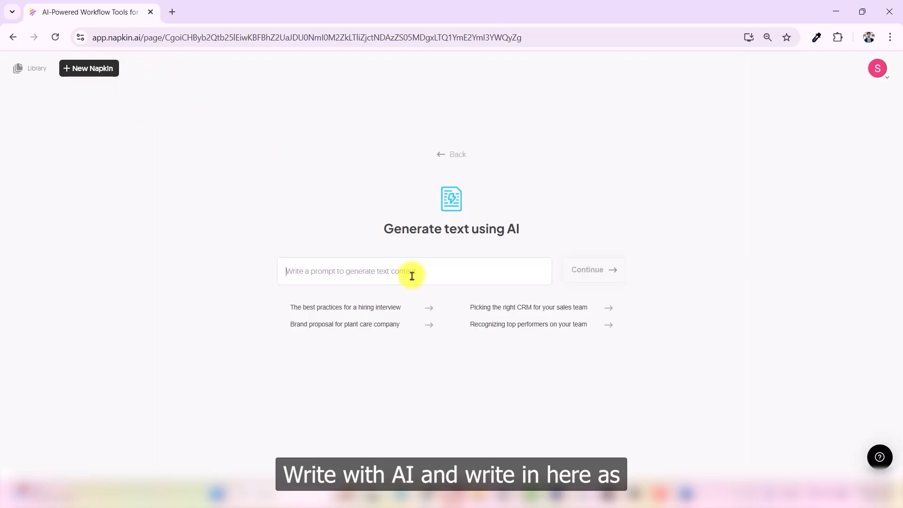
left_click(412, 276)
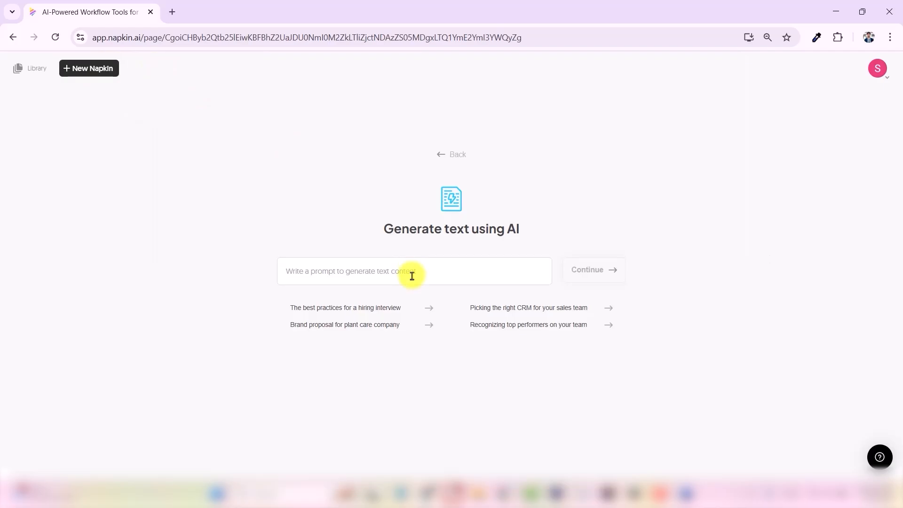
type("Remote collabor")
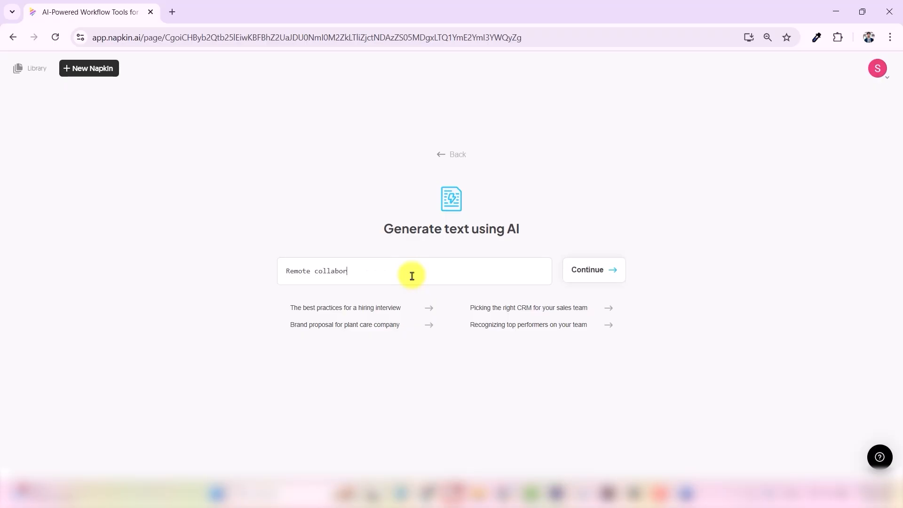
type("ation ")
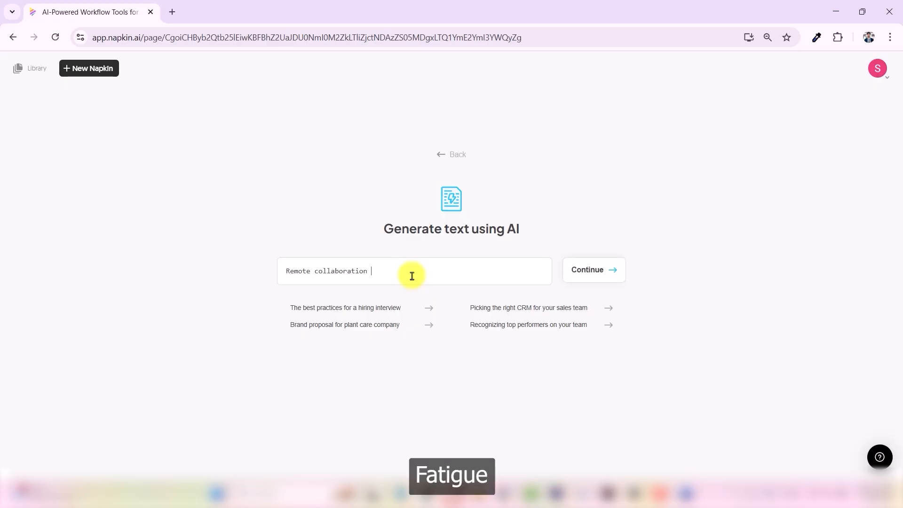
type("fatigue ")
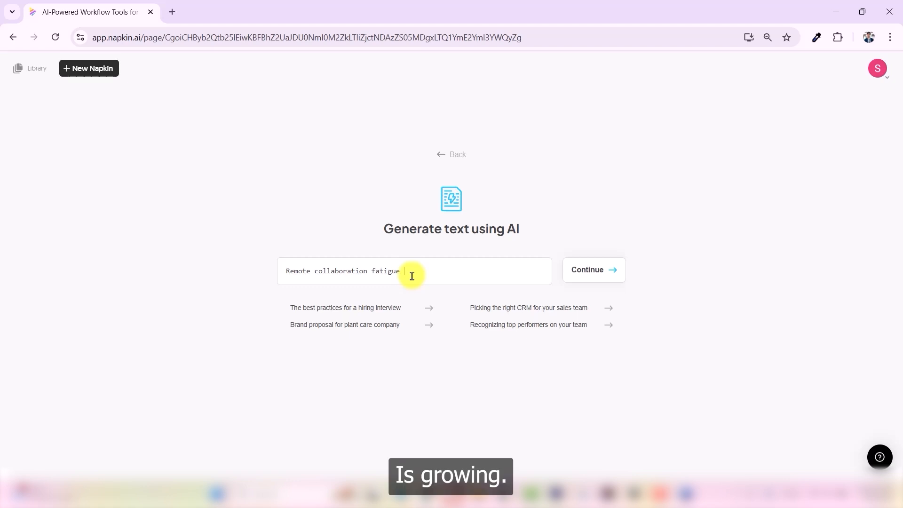
type("is growing i")
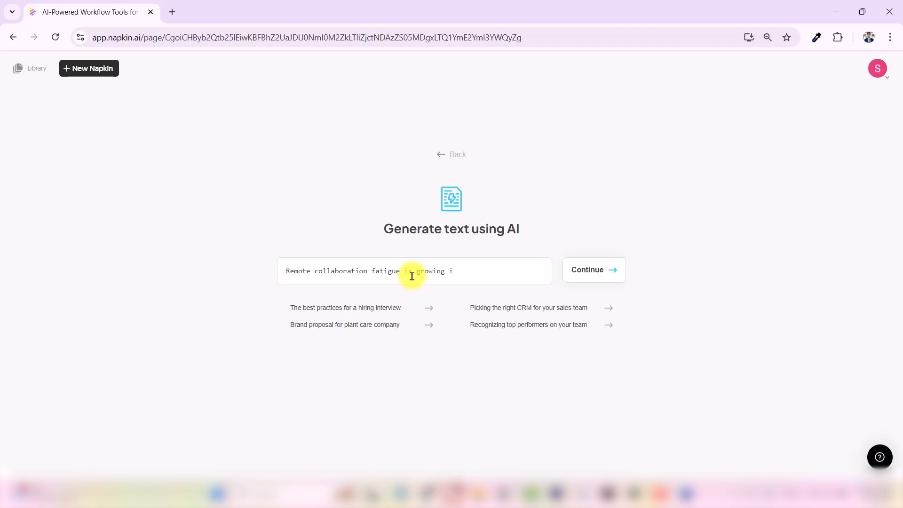
type("n sever")
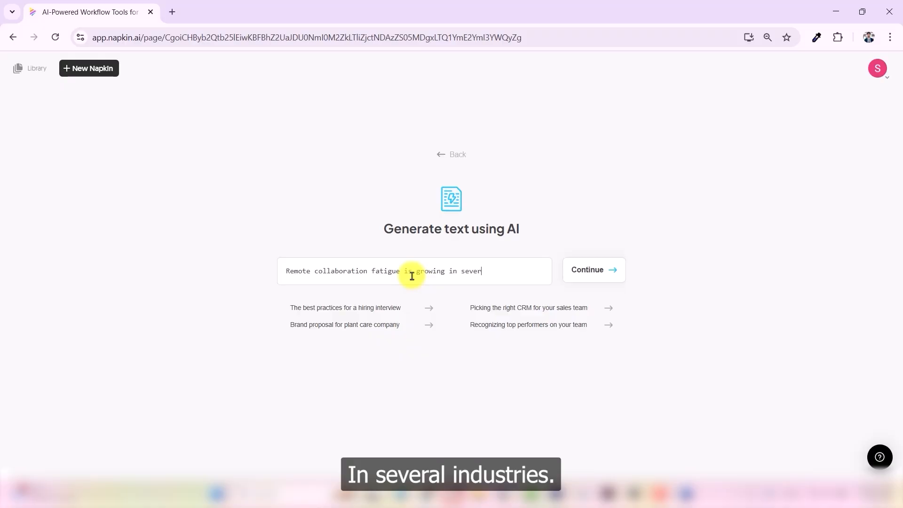
type("al inf")
type("ustries")
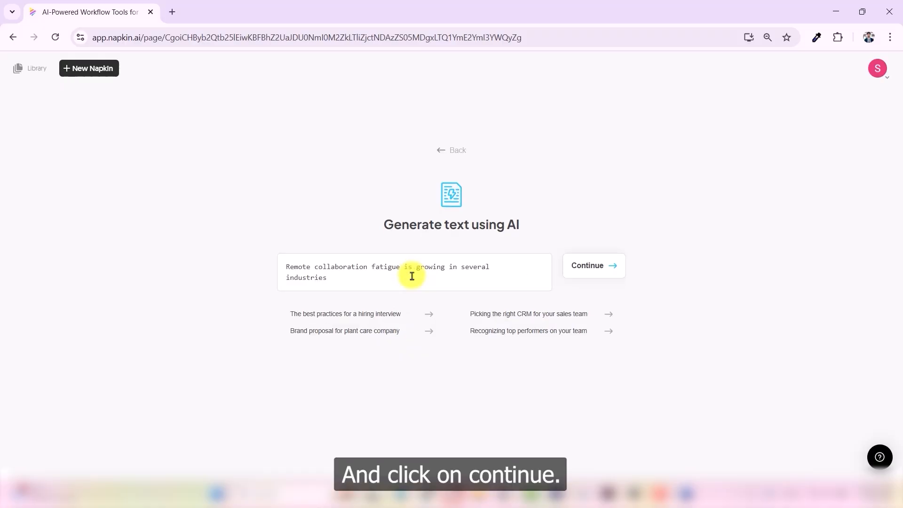
left_click(614, 263)
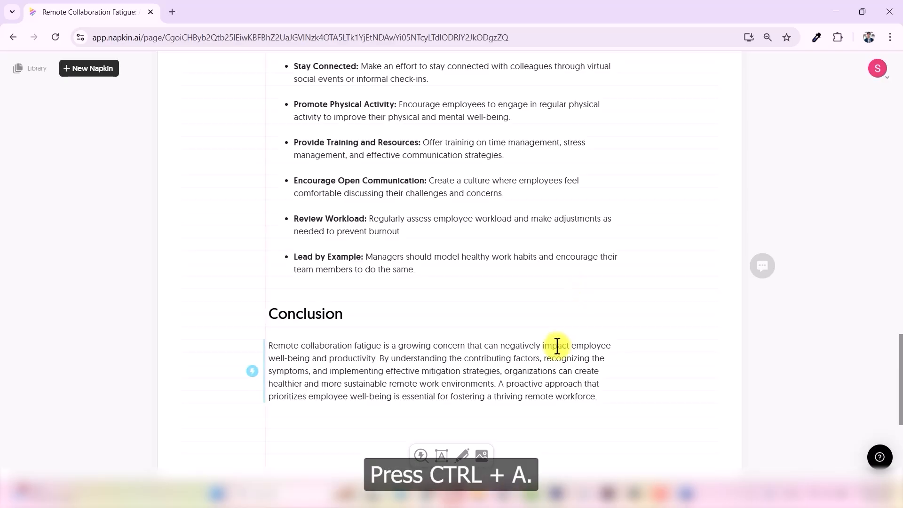
- Copy the whole remote collaboration fatigue text and paste it below the Client B text in the Word document
key("ctrl+a")
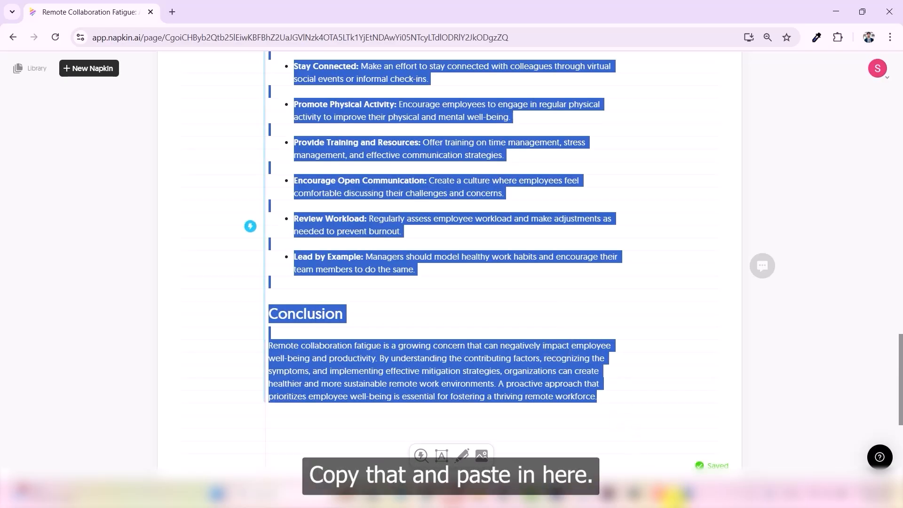
left_click(685, 495)
key("ctrl+v")
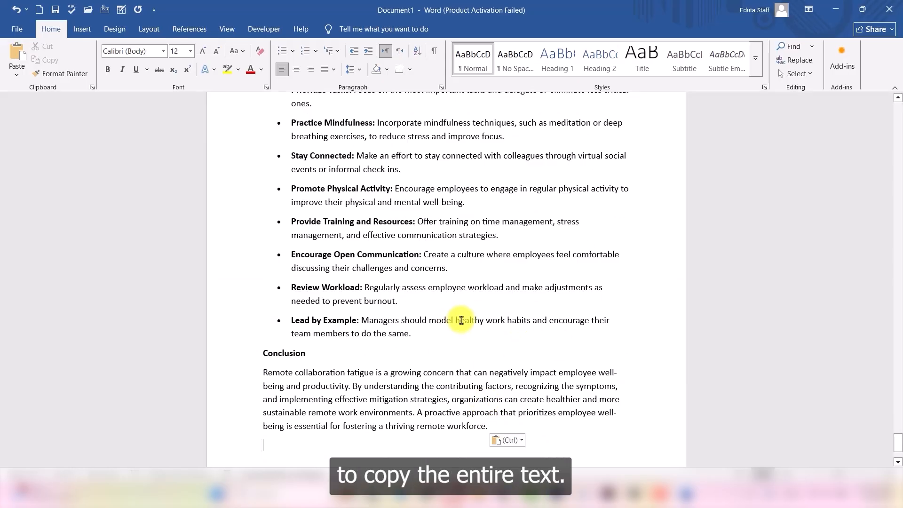
- Copy the entire combined text of the Word document and paste it into a new blank napkin in Napkin
scroll(498, 310, "up", 2)
left_click_drag(897, 439, 898, 110)
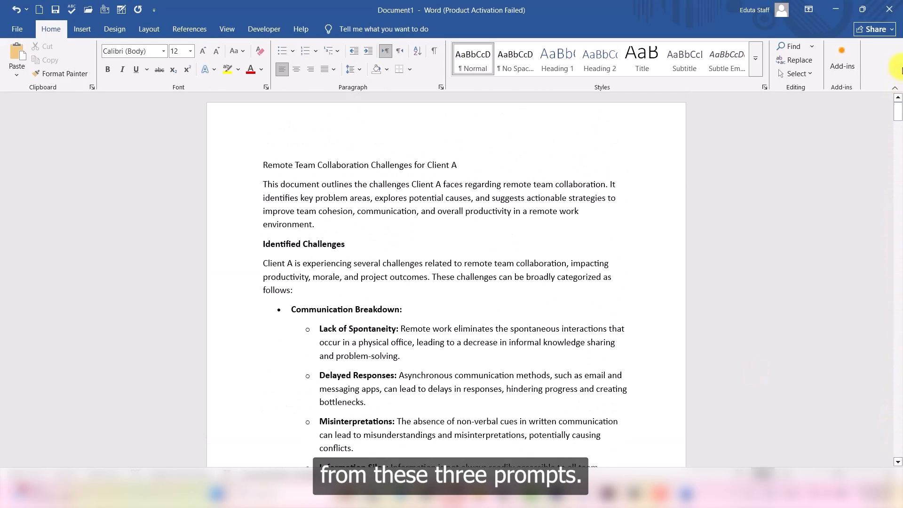
key("ctrl+a")
key("ctrl+c")
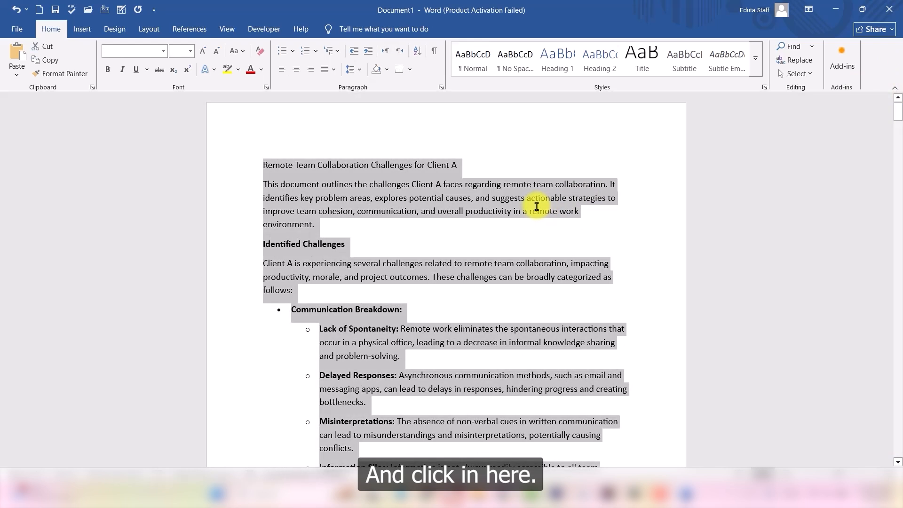
mouse_move(454, 496)
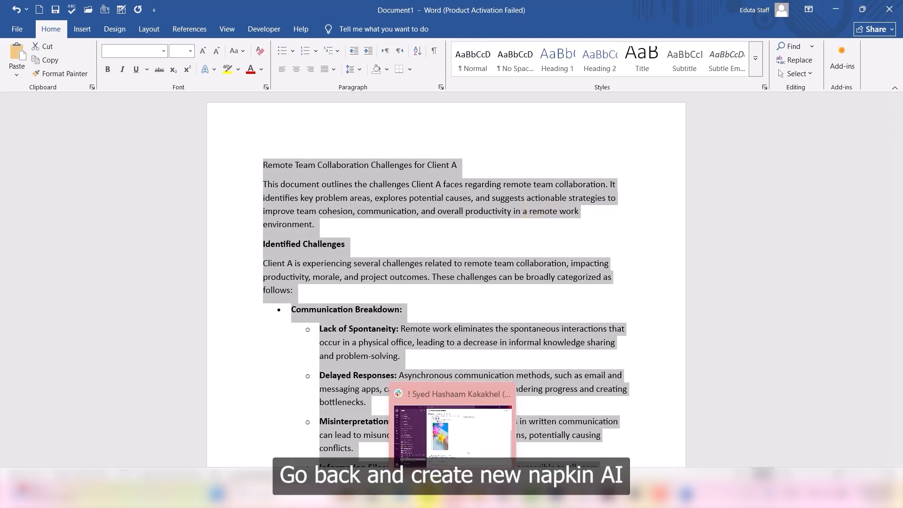
left_click(473, 403)
left_click(92, 68)
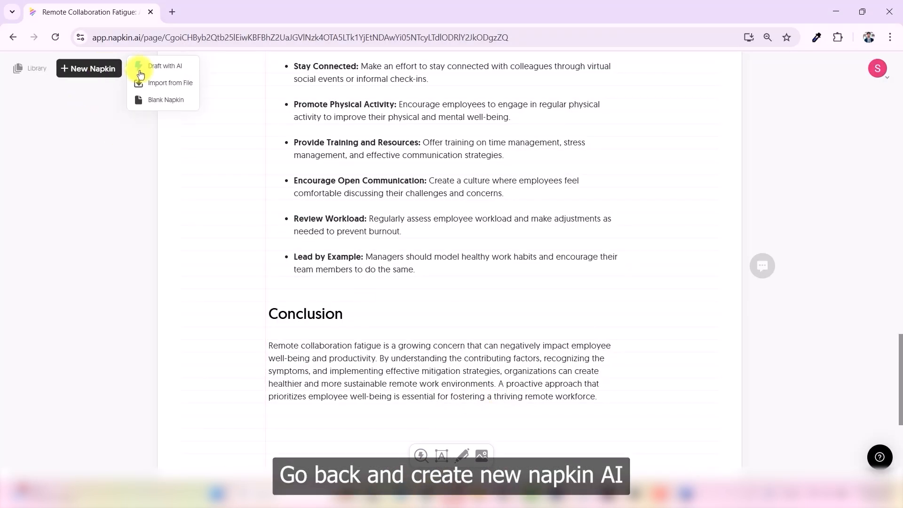
left_click(171, 101)
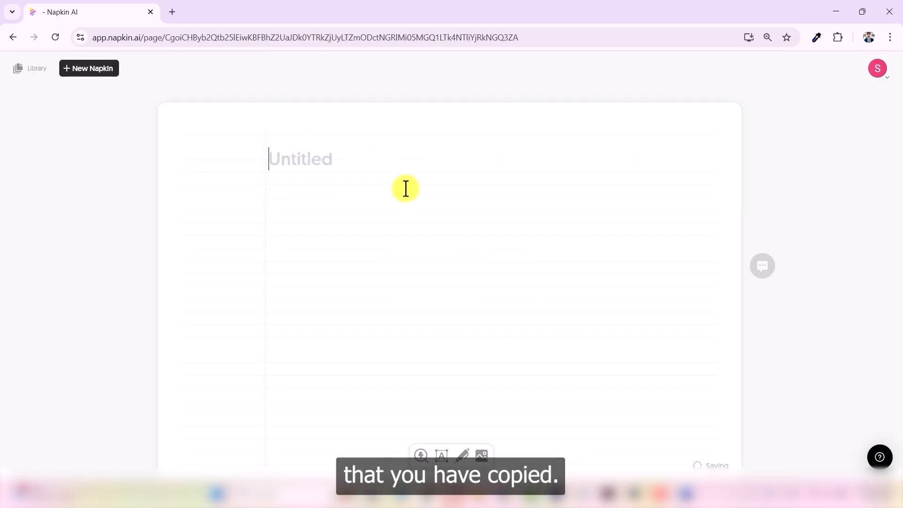
key("ctrl+v")
- Select all the pasted text in the napkin and generate visuals from it
scroll(490, 244, "down", 7)
left_click_drag(901, 117, 900, 465)
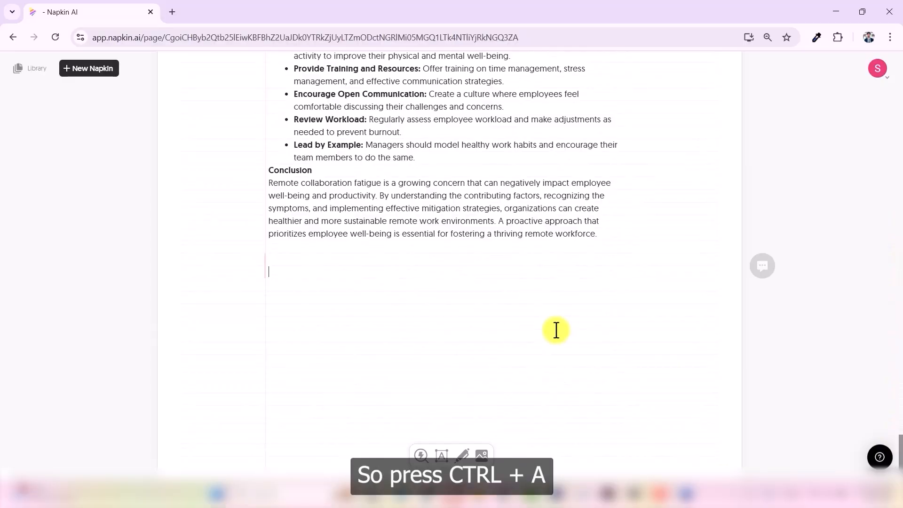
key("ctrl+a")
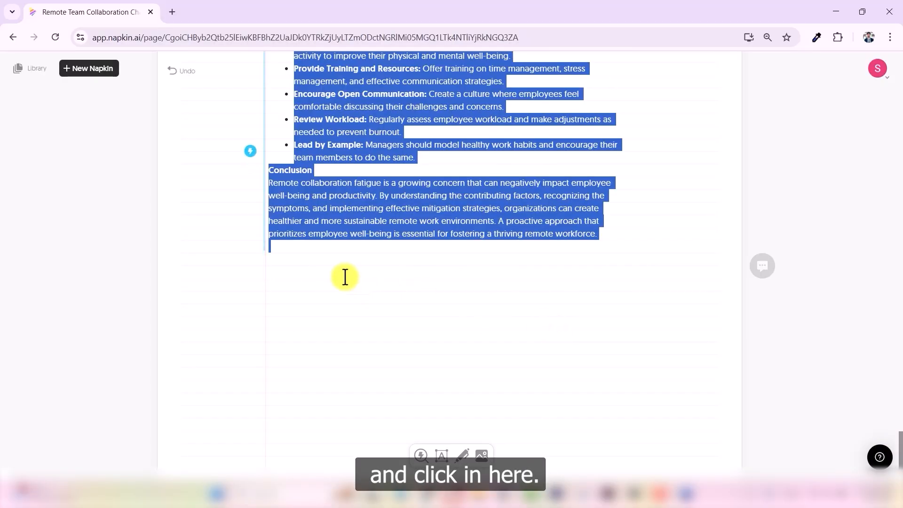
left_click(253, 156)
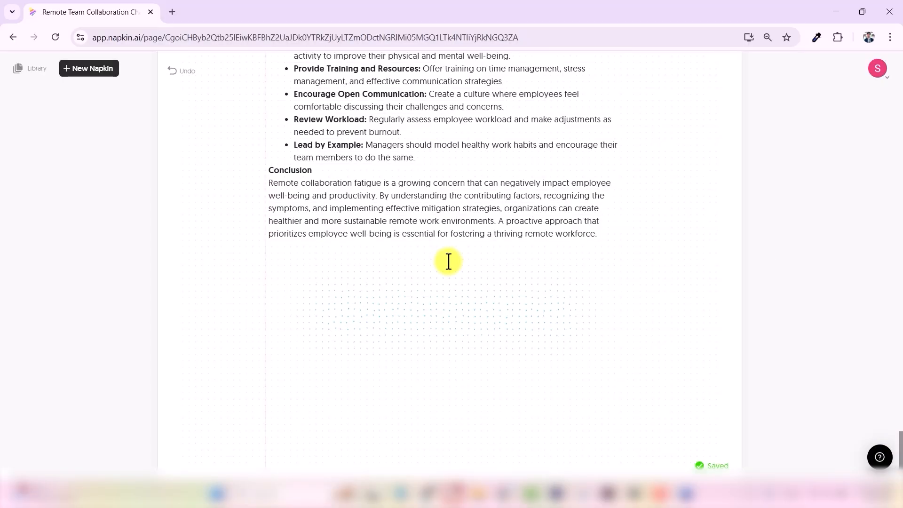
- Preview the different visual layouts suggested for the combined text below the conclusion
scroll(387, 296, "down", 3)
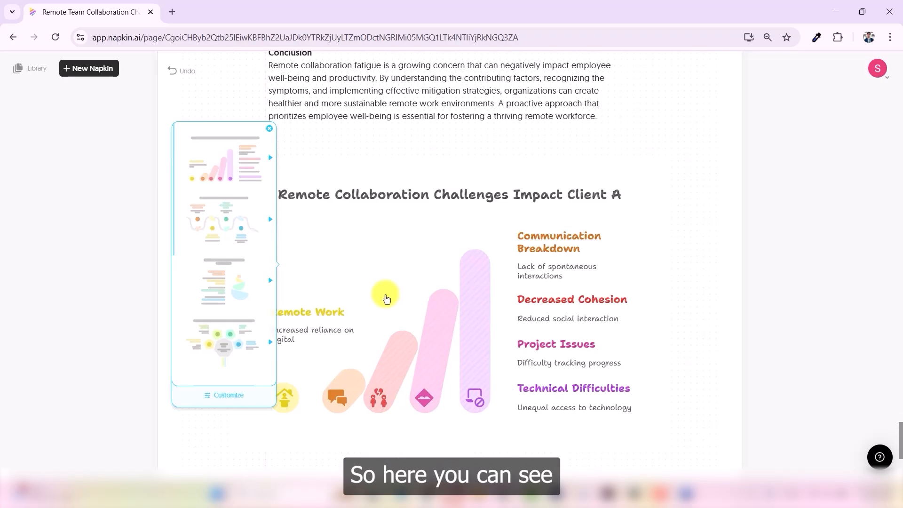
left_click(230, 241)
left_click(230, 299)
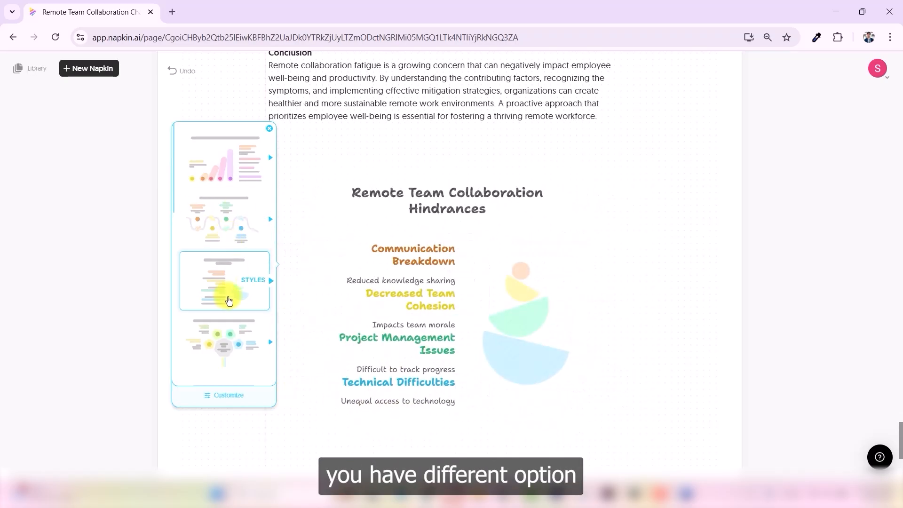
scroll(230, 301, "down", 4)
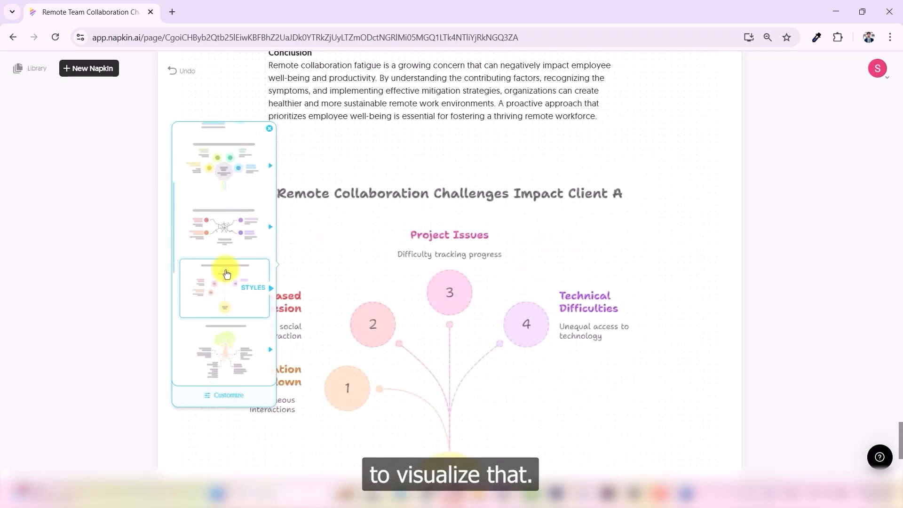